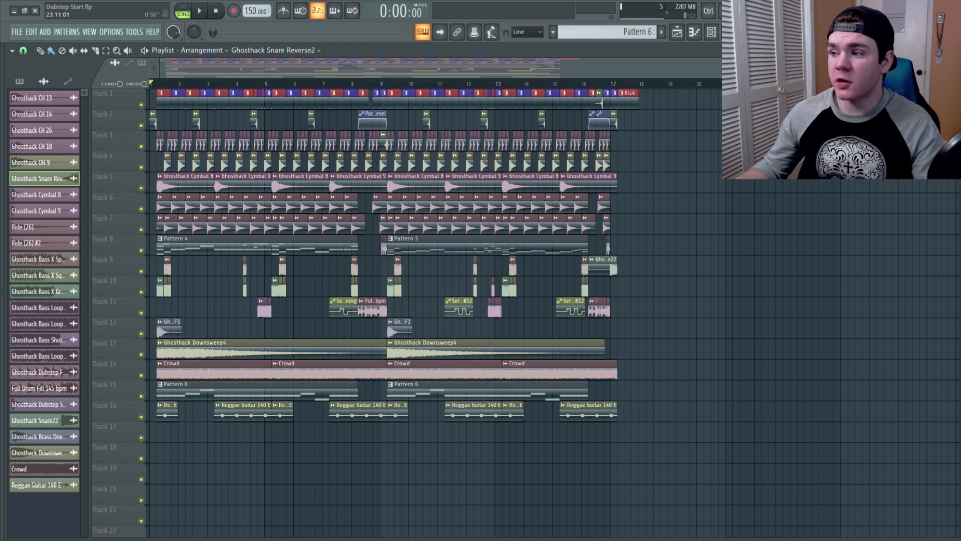
# Step: Select every clip in the playlist and move the whole arrangement so it starts at bar 17
pyautogui.scroll(-2, 434, 170)
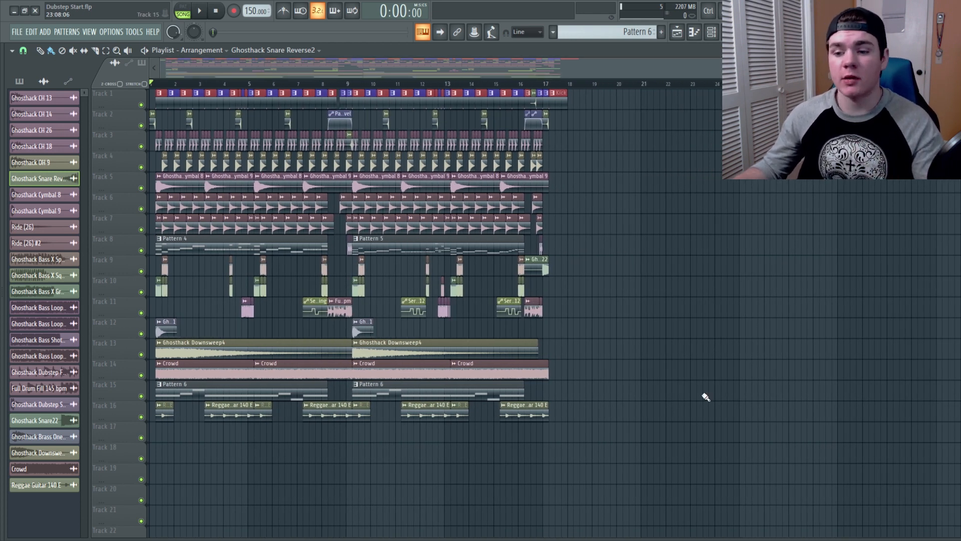
pyautogui.hotkey('ctrl', 'a')
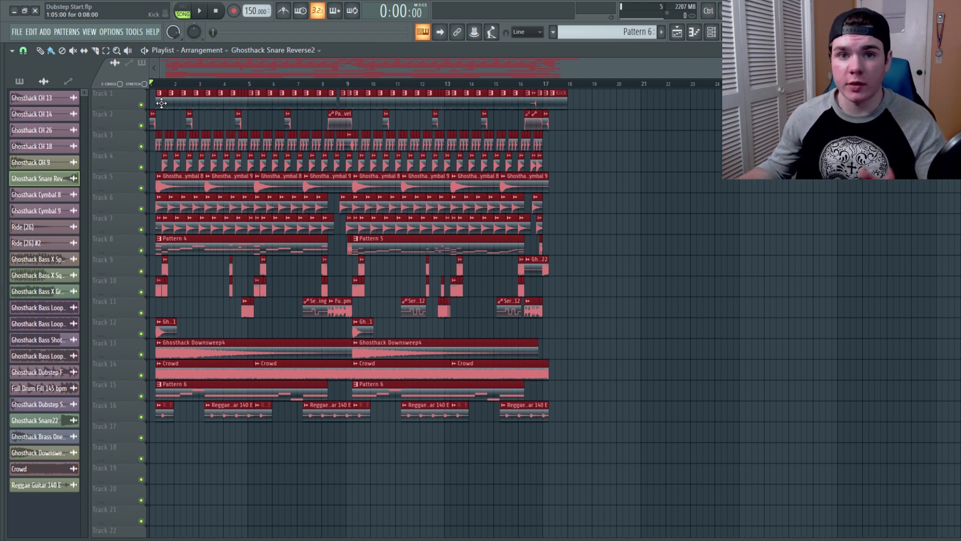
pyautogui.moveTo(161, 103); pyautogui.dragTo(557, 92)
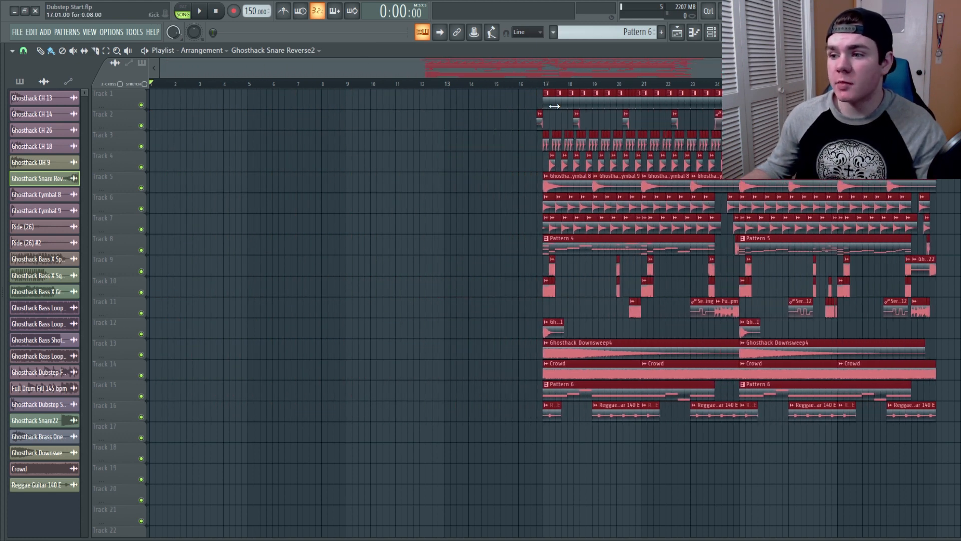
# Step: Mark an 8-bar region at the start of the timeline and play back the shifted arrangement
pyautogui.moveTo(543, 84); pyautogui.dragTo(150, 84)
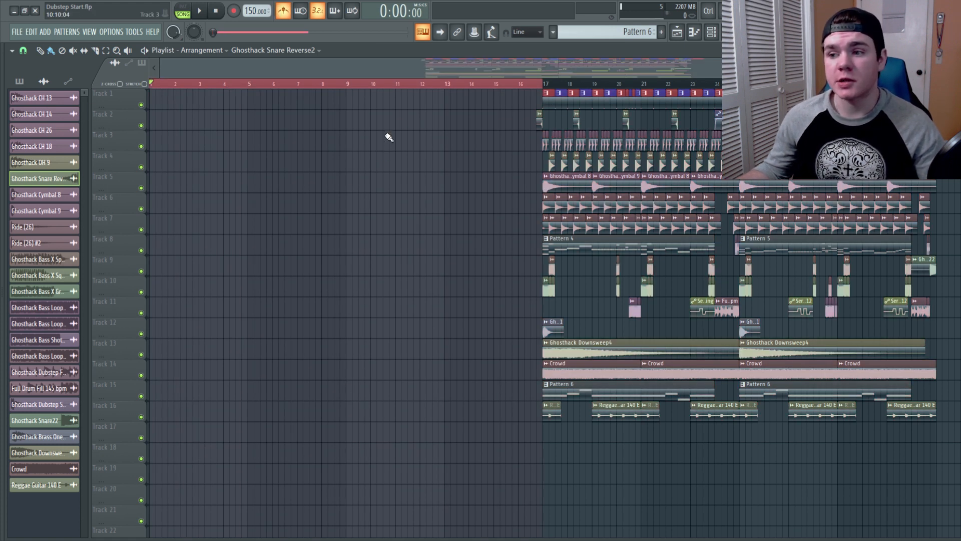
pyautogui.moveTo(535, 85); pyautogui.dragTo(347, 85)
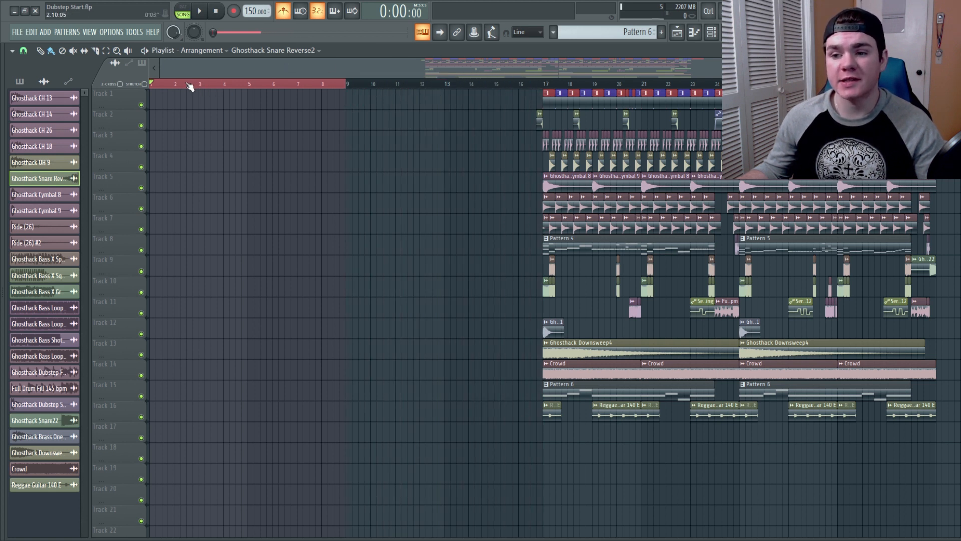
pyautogui.moveTo(151, 84); pyautogui.dragTo(211, 84)
pyautogui.moveTo(347, 84); pyautogui.dragTo(548, 84)
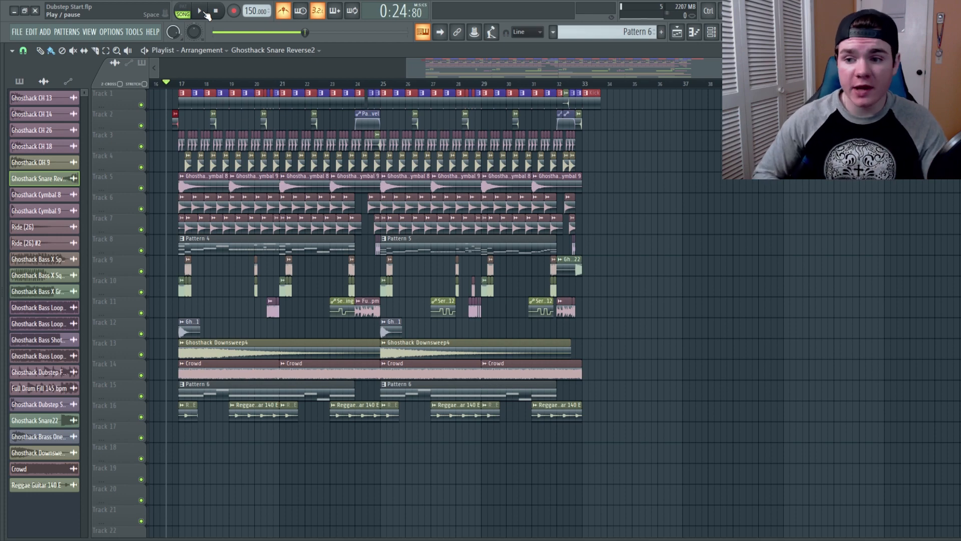
pyautogui.click(202, 12)
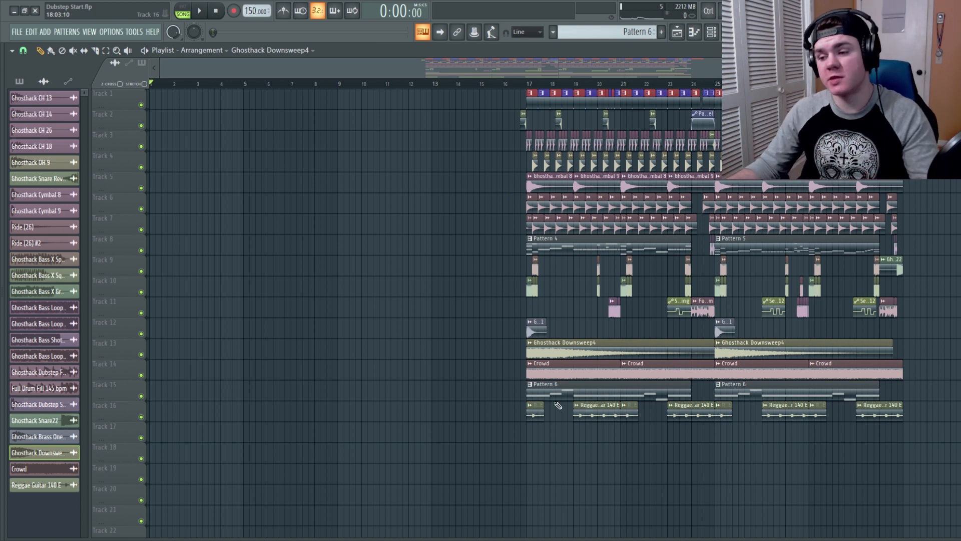
# Step: Paint a Pattern 6 clip at the start of track 15 and preview it
pyautogui.click(549, 391)
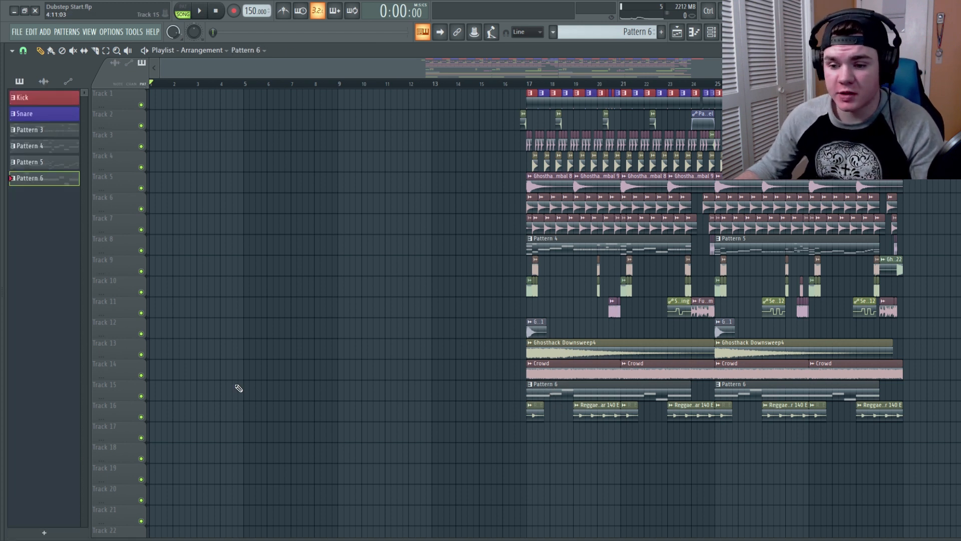
pyautogui.moveTo(166, 393); pyautogui.dragTo(155, 393)
pyautogui.press('space')
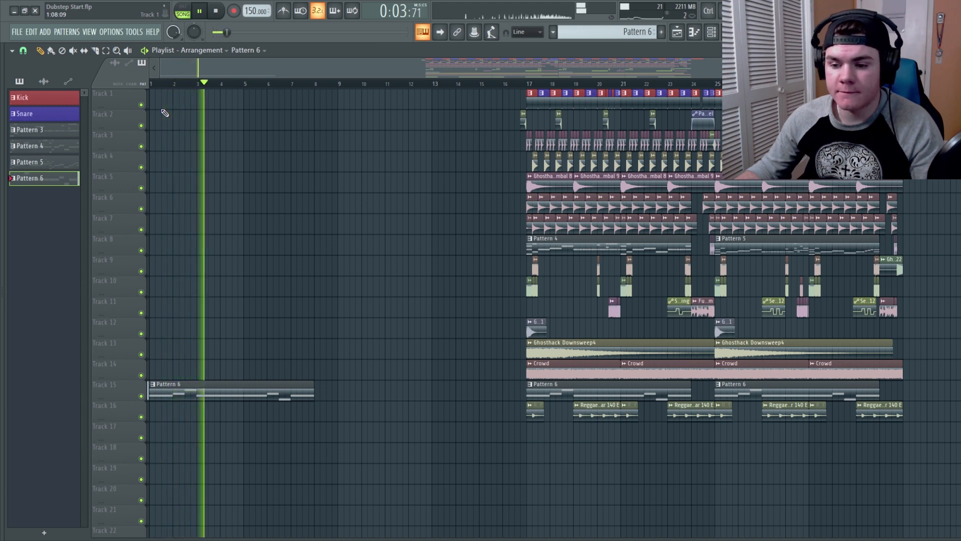
pyautogui.press('space')
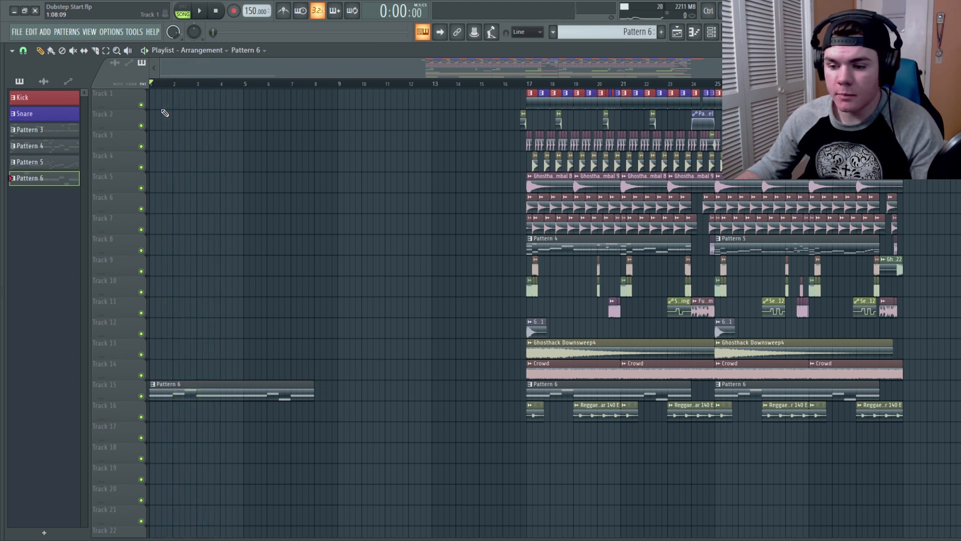
# Step: Slice the new Pattern 6 clip and rearrange its pieces into two short clips spanning bars 1 to 5, previewing the result
pyautogui.click(96, 51)
pyautogui.moveTo(237, 368)
pyautogui.mouseDown()
pyautogui.moveTo(246, 415)
pyautogui.moveTo(248, 379)
pyautogui.moveTo(242, 414)
pyautogui.mouseUp()
pyautogui.click(40, 50)
pyautogui.moveTo(243, 392); pyautogui.dragTo(197, 392)
pyautogui.moveTo(284, 403); pyautogui.dragTo(243, 397)
pyautogui.press('space')
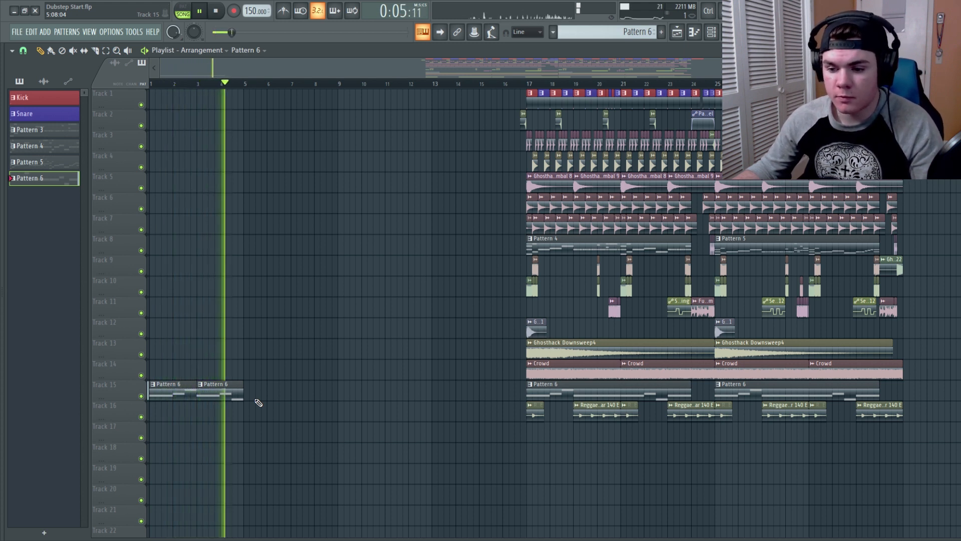
pyautogui.press('space')
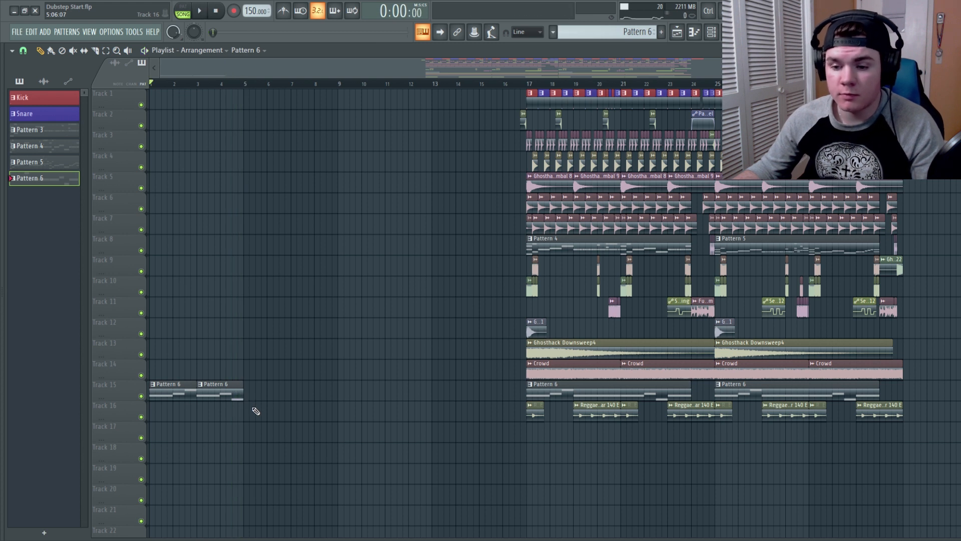
# Step: Select both Pattern 6 clips and combine them into a single 8-bar Pattern 7 clip on track 15
pyautogui.moveTo(164, 358); pyautogui.dragTo(251, 418)
pyautogui.moveTo(163, 390); pyautogui.dragTo(258, 390)
pyautogui.click(353, 473)
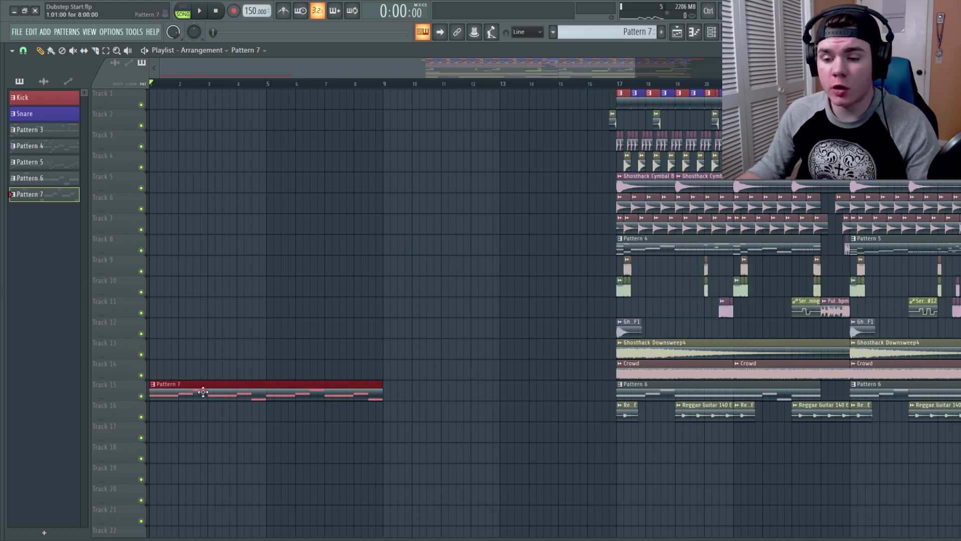
pyautogui.click(251, 417)
pyautogui.rightClick(246, 412)
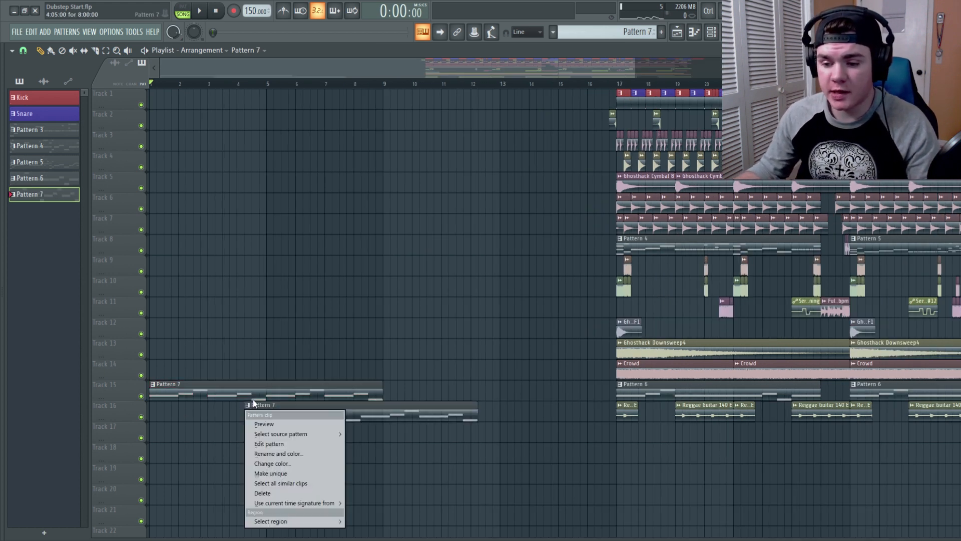
pyautogui.rightClick(301, 406)
# Step: Inspect Pattern 7's notes in the piano roll and clone the Serum #13 instrument channel
pyautogui.doubleClick(306, 389)
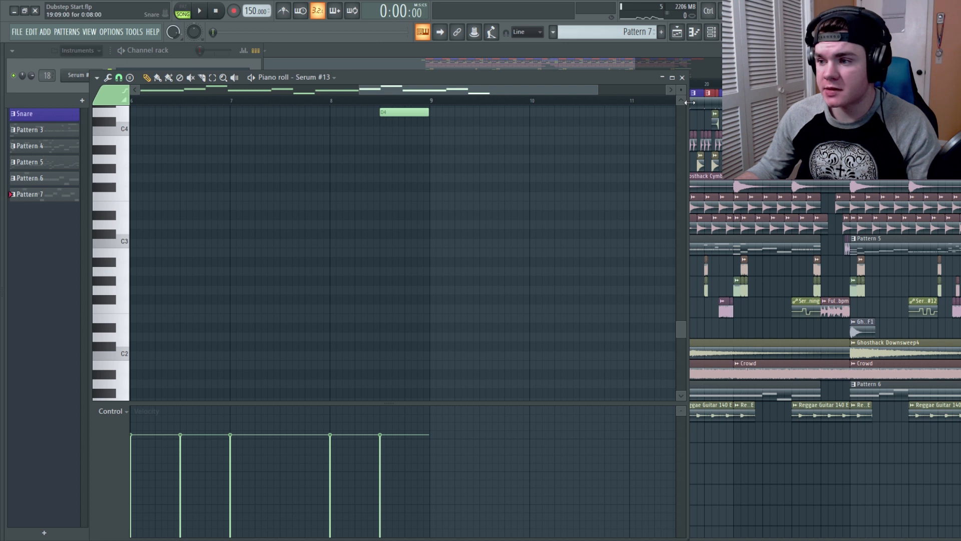
pyautogui.click(681, 78)
pyautogui.rightClick(96, 76)
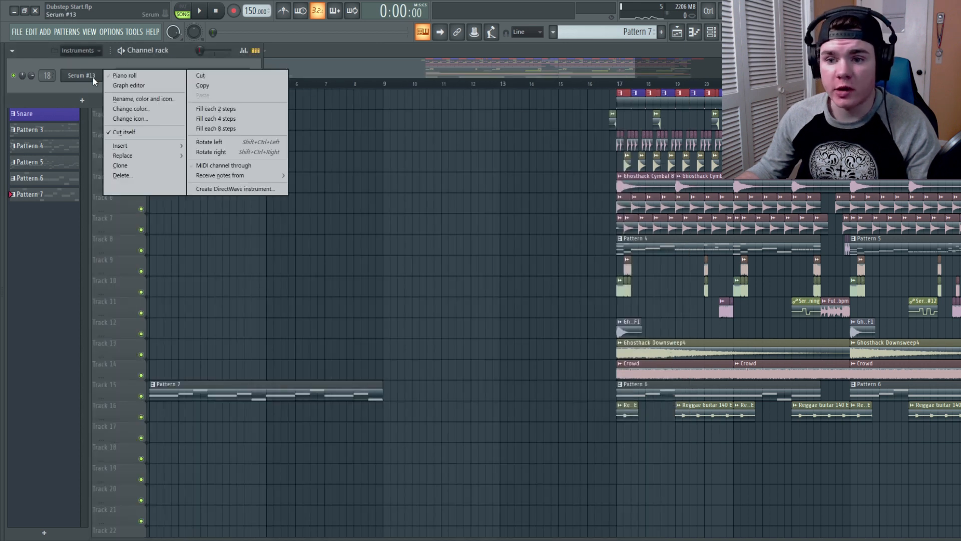
pyautogui.click(120, 165)
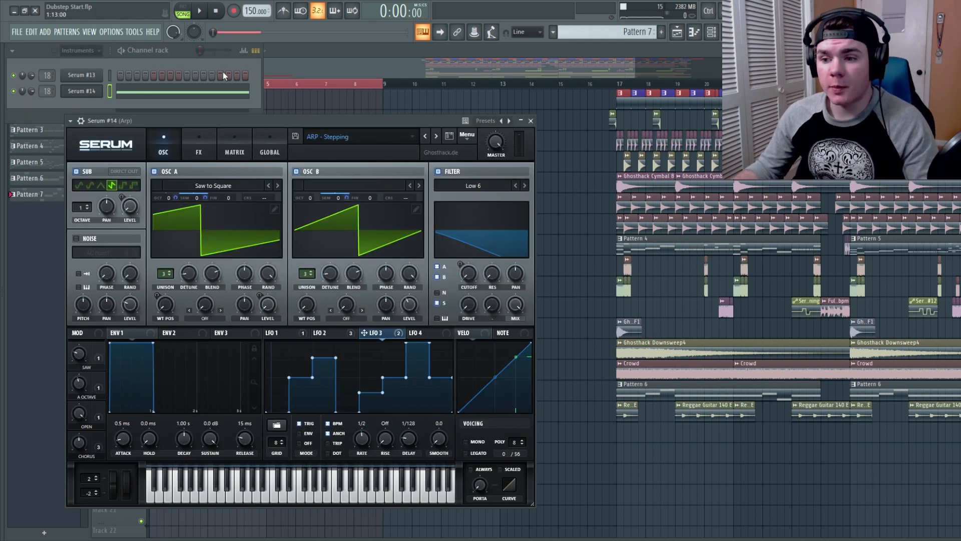
# Step: Preview the cloned synth and copy the Arp mixer insert's saved state onto empty insert 20
pyautogui.click(199, 10)
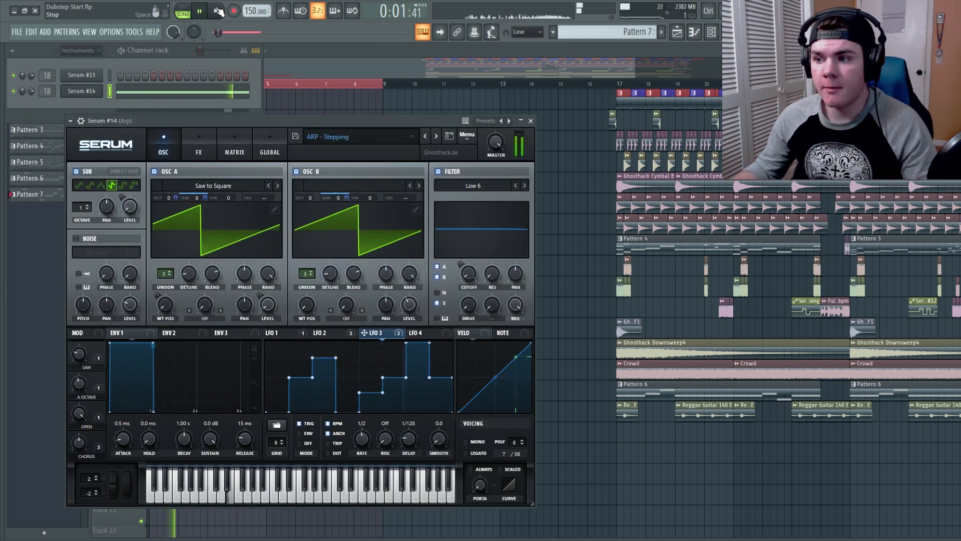
pyautogui.click(217, 10)
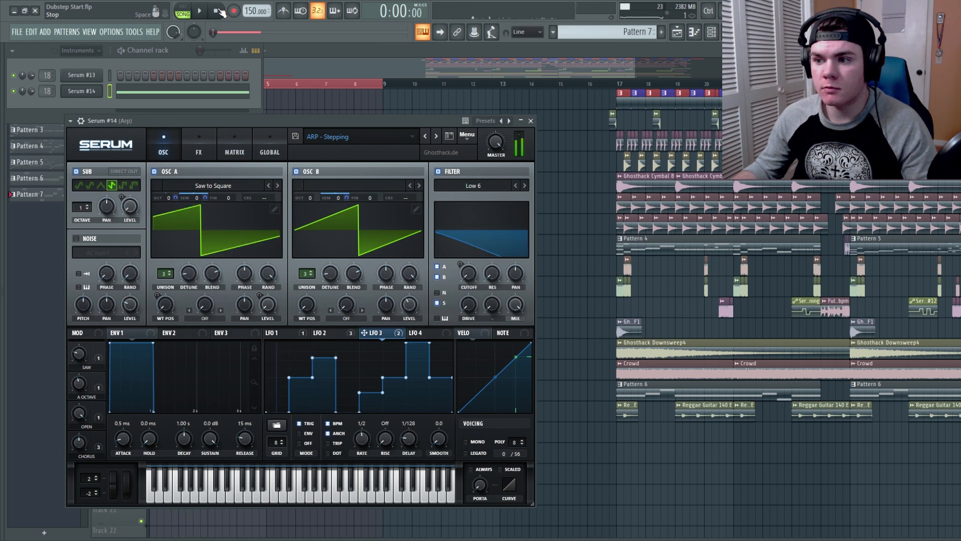
pyautogui.press('F9')
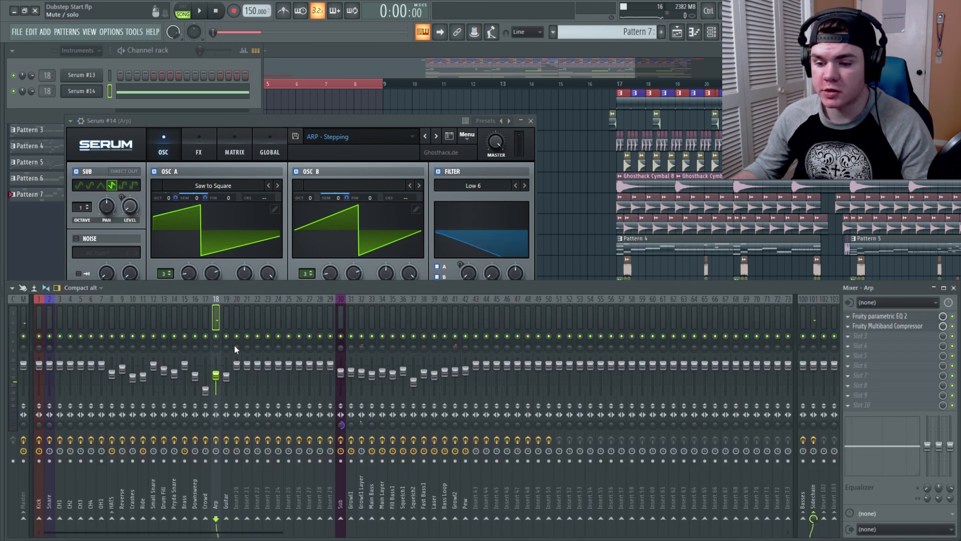
pyautogui.rightClick(216, 317)
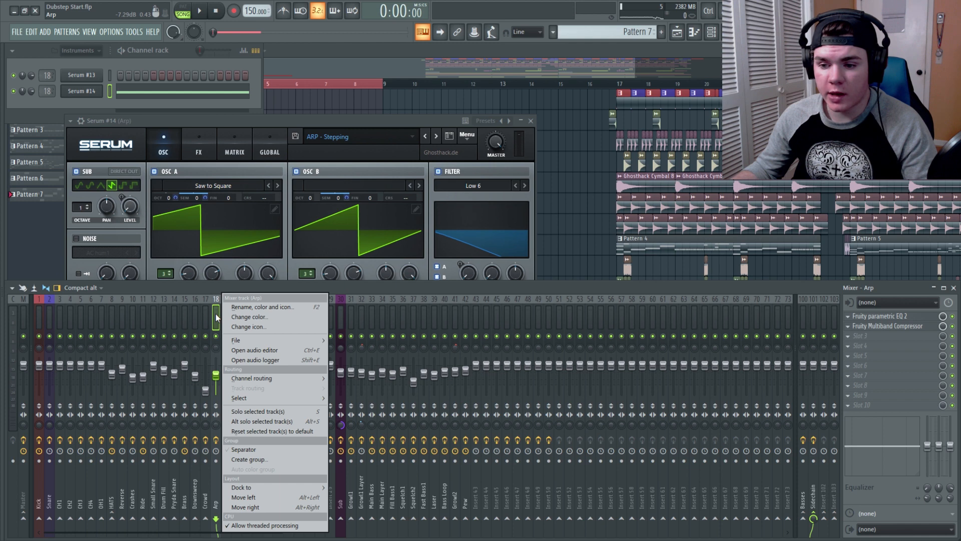
pyautogui.moveTo(239, 336)
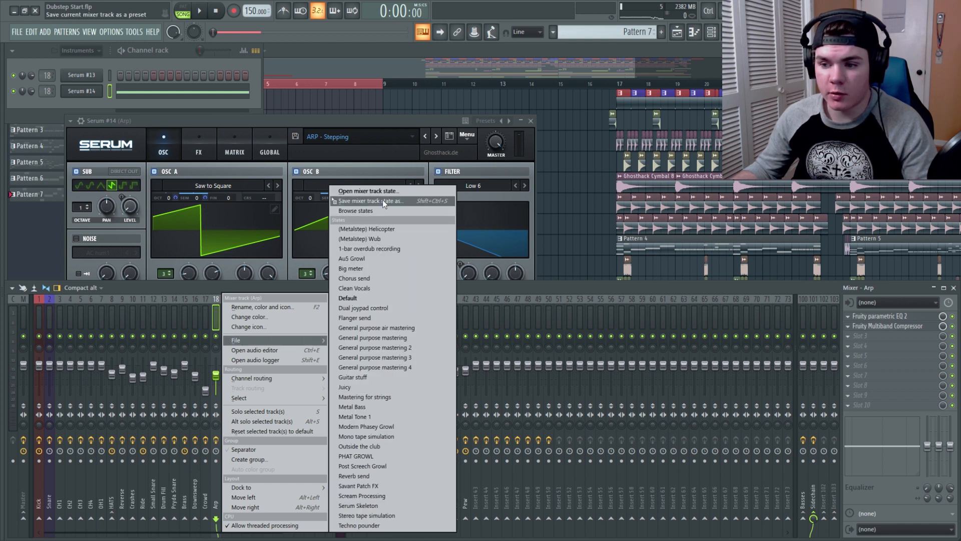
pyautogui.moveTo(383, 199); pyautogui.dragTo(327, 296)
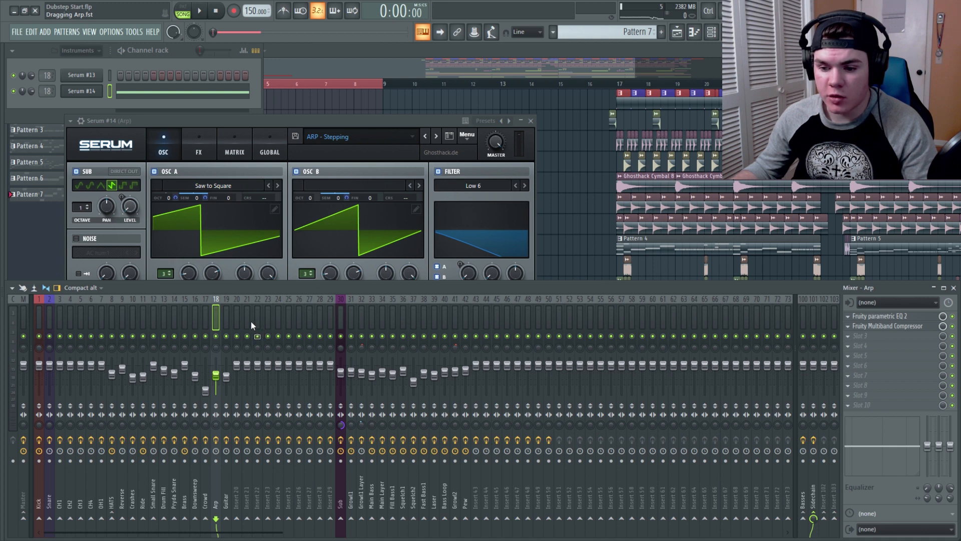
pyautogui.moveTo(237, 312); pyautogui.dragTo(237, 312)
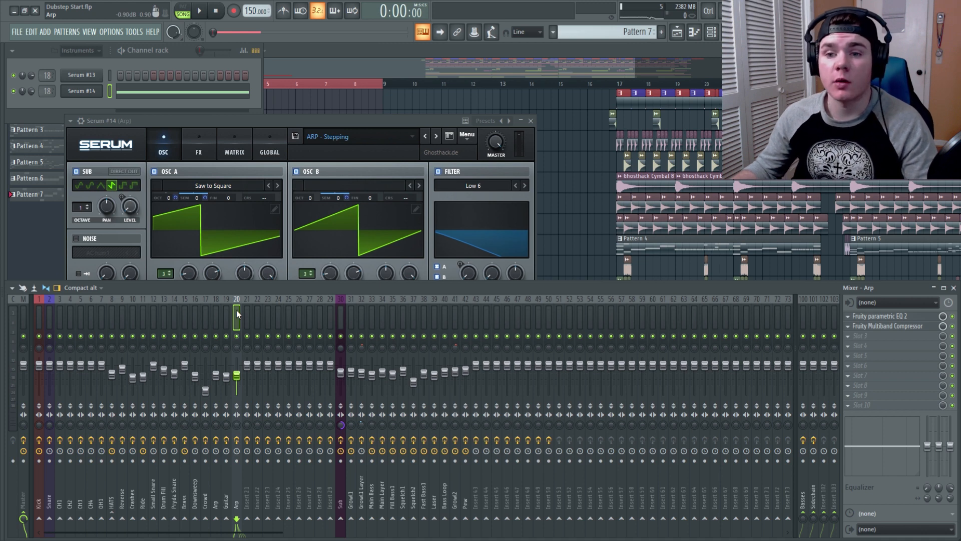
# Step: Route the Serum #14 channel to the new insert and rename that insert to Arp Intro
pyautogui.moveTo(49, 94); pyautogui.dragTo(49, 88)
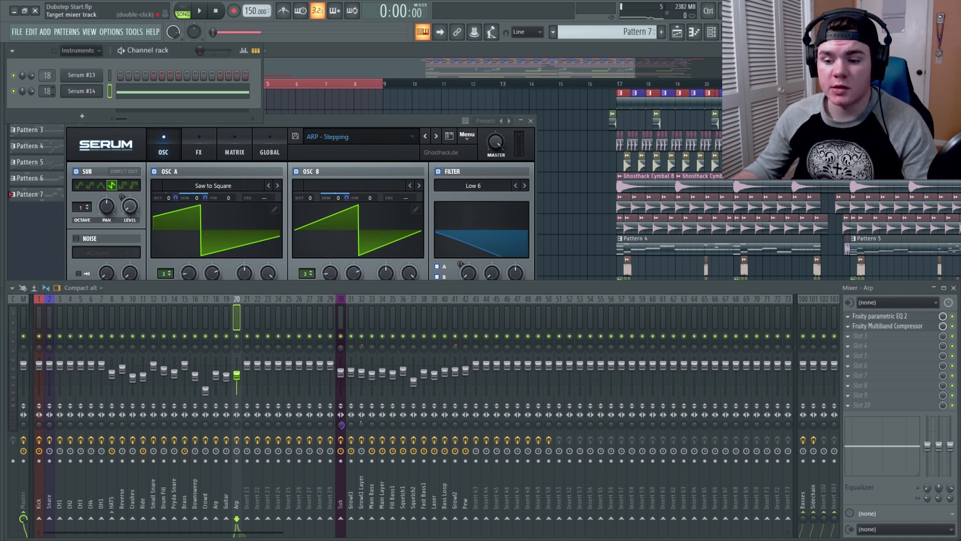
pyautogui.rightClick(241, 313)
pyautogui.click(256, 309)
pyautogui.click(230, 301)
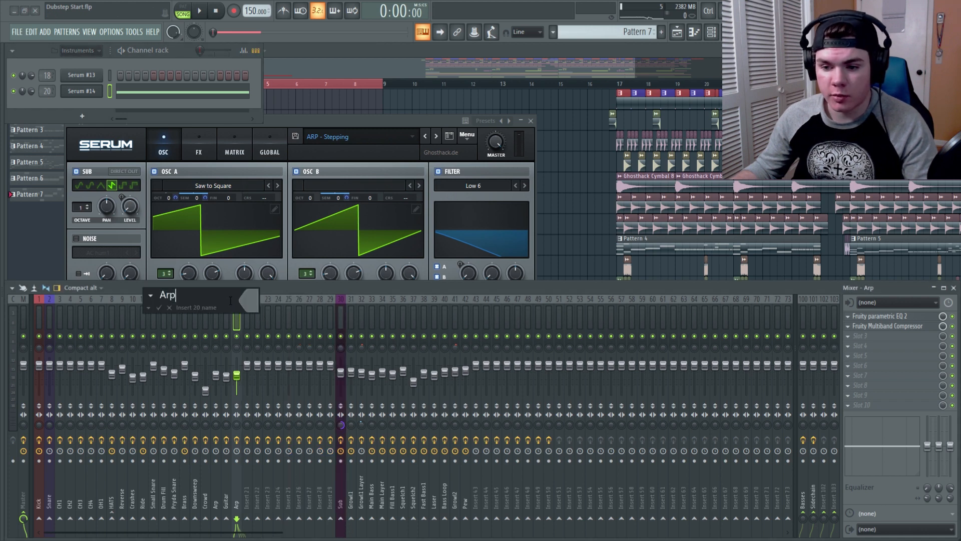
pyautogui.write('Intro')
pyautogui.press('Return')
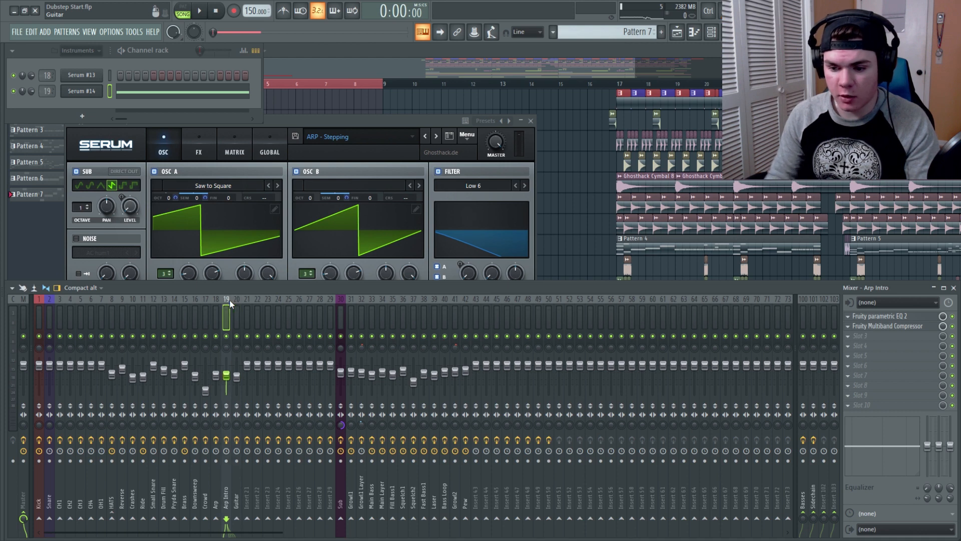
# Step: Open the Serum #14 plugin and adjust its Open macro knob while previewing playback
pyautogui.click(158, 254)
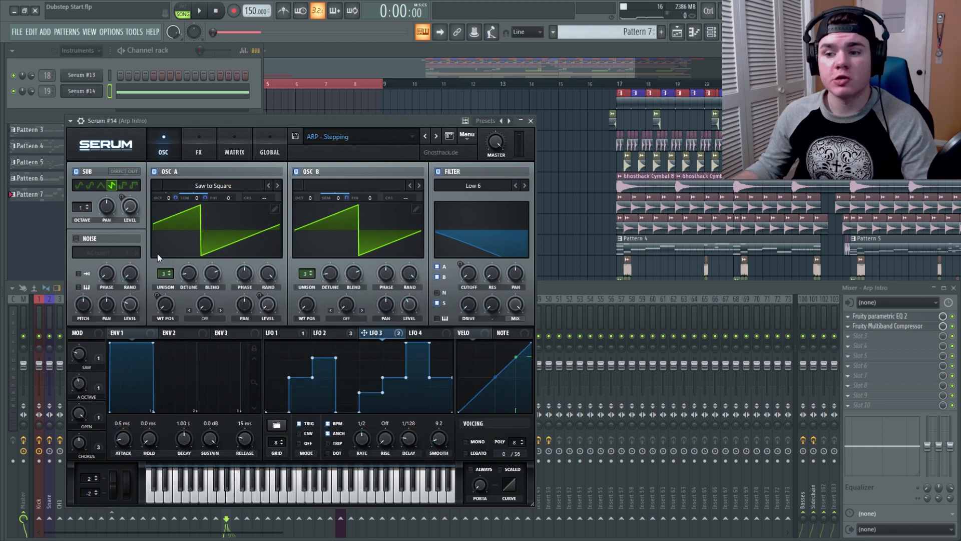
pyautogui.click(80, 412)
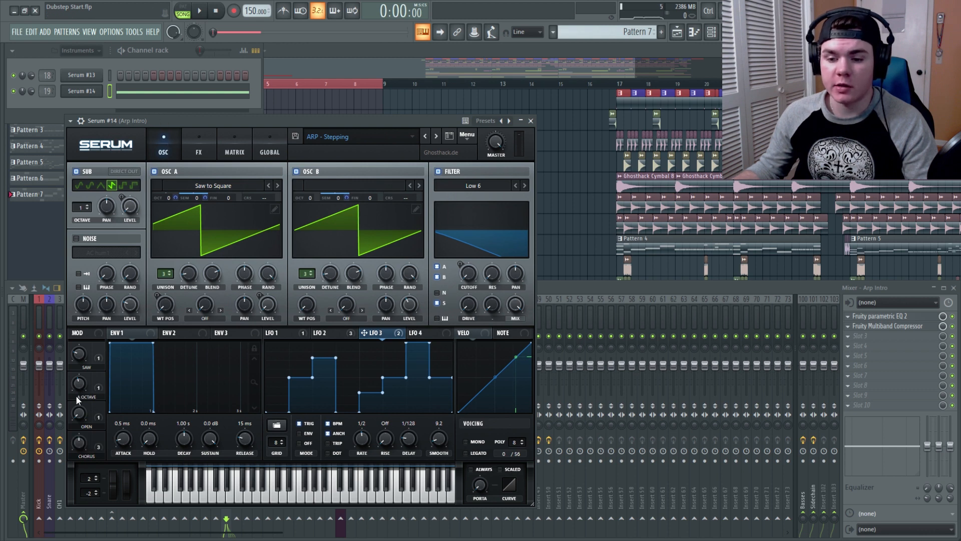
pyautogui.press('space')
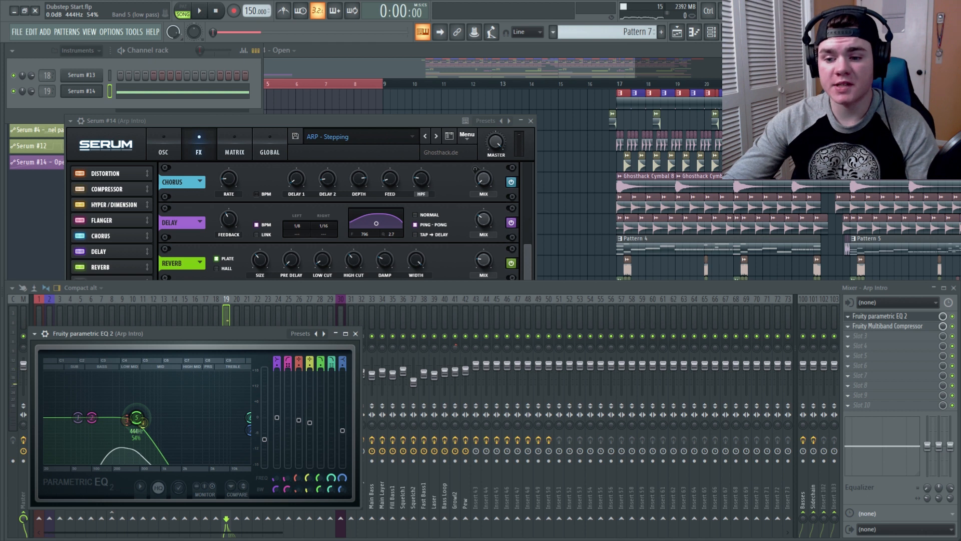
pyautogui.moveTo(136, 417); pyautogui.dragTo(237, 417)
pyautogui.press('space')
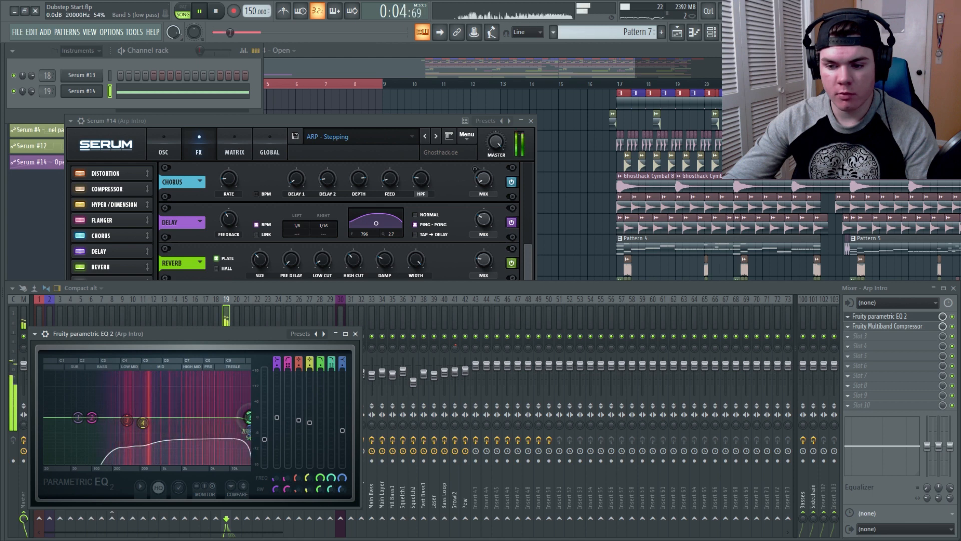
pyautogui.press('space')
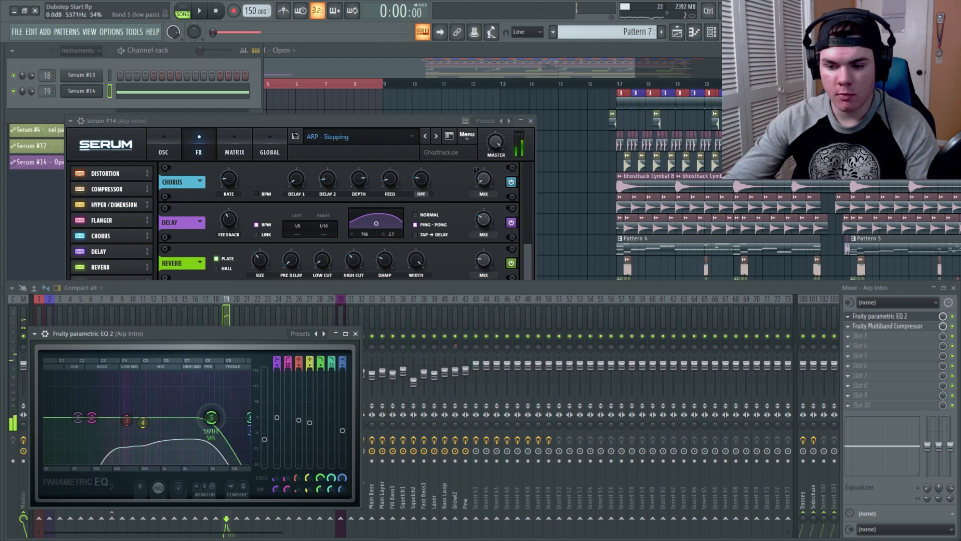
# Step: Create an automation clip for the band 5 frequency of the Arp Intro insert's parametric EQ
pyautogui.rightClick(322, 479)
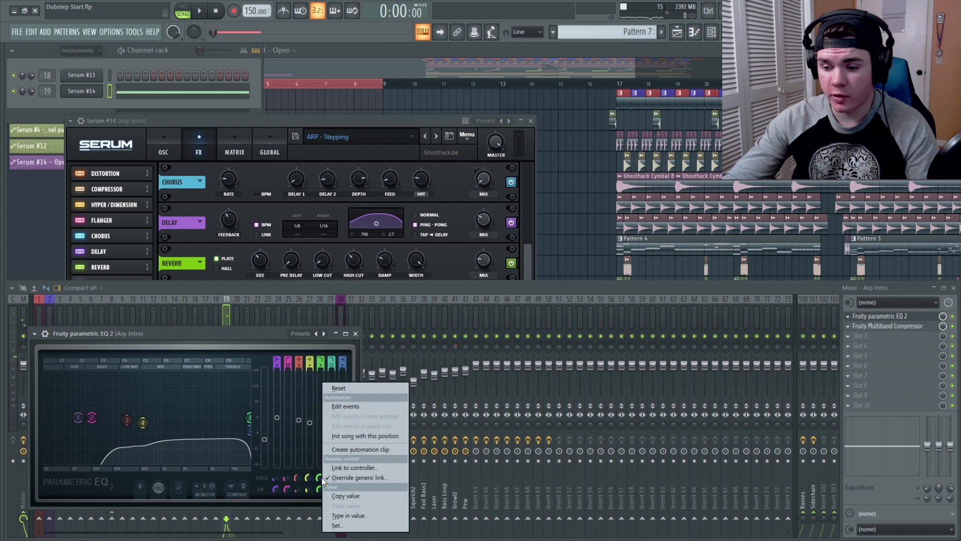
pyautogui.click(347, 449)
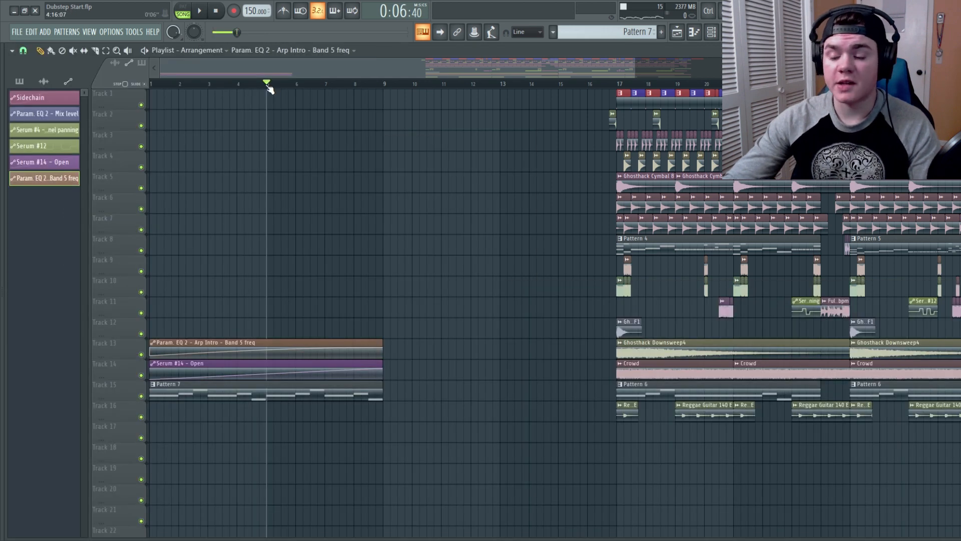
# Step: Place Reggae Guitar 140 E clips on track 16 around bar 5 and play back the intro
pyautogui.click(697, 419)
pyautogui.click(281, 418)
pyautogui.press('space')
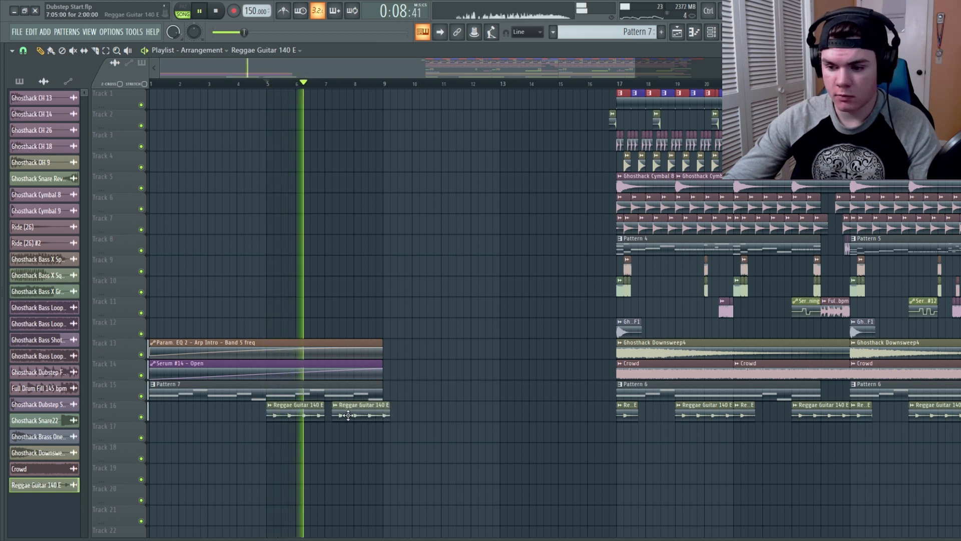
# Step: Remove the second Reggae Guitar clip on track 16 and make the remaining clip unique
pyautogui.click(340, 415)
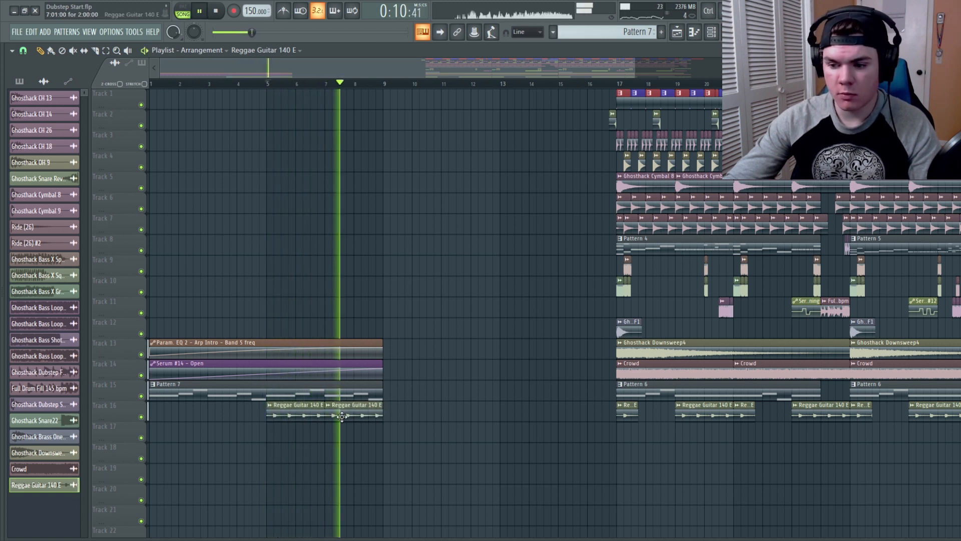
pyautogui.press('space')
pyautogui.rightClick(352, 411)
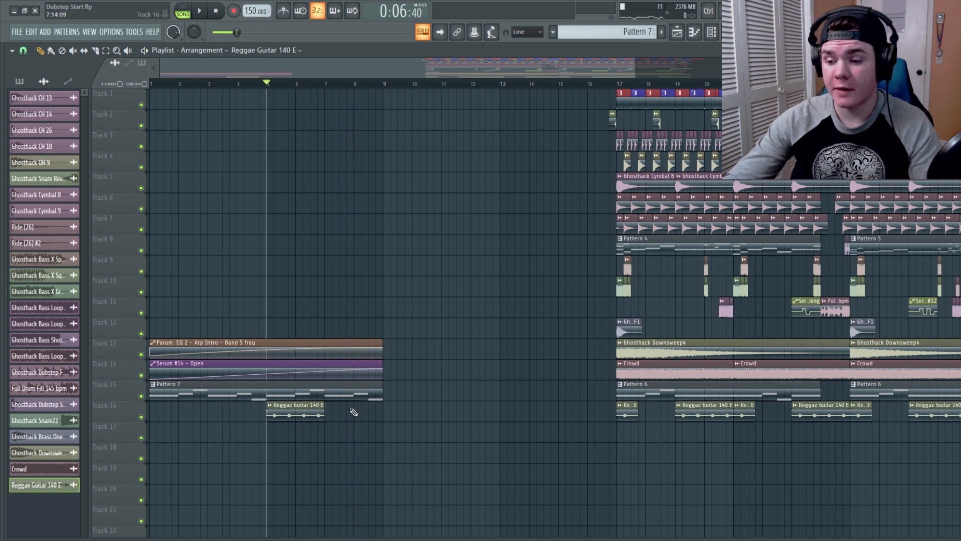
pyautogui.click(268, 404)
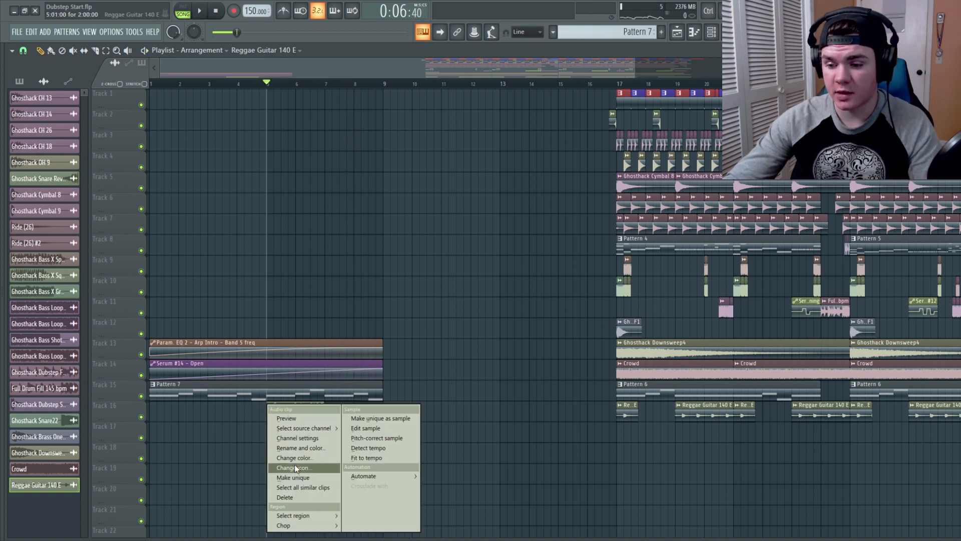
pyautogui.click(292, 478)
# Step: Play back the intro with the pitched Reggae Guitar clips on track 16
pyautogui.press('F9')
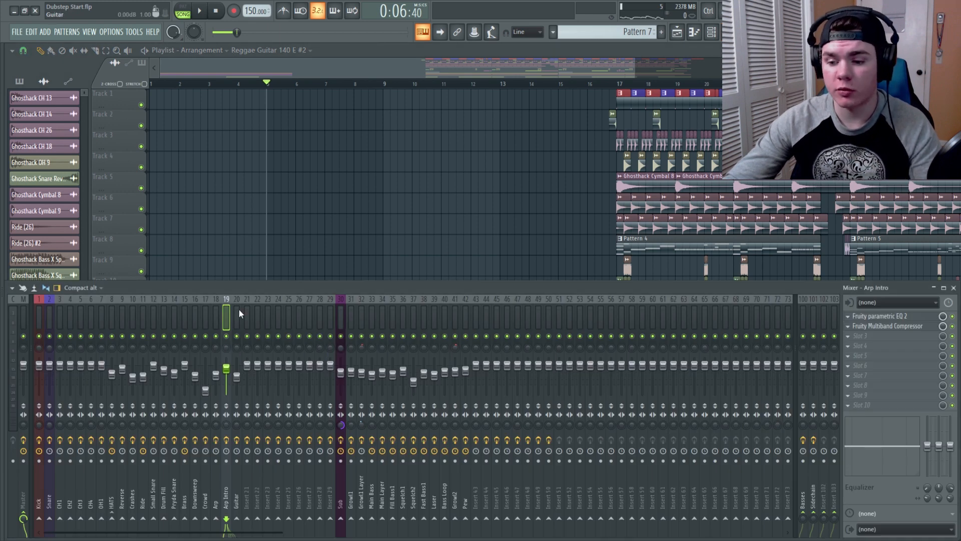
pyautogui.press('F9')
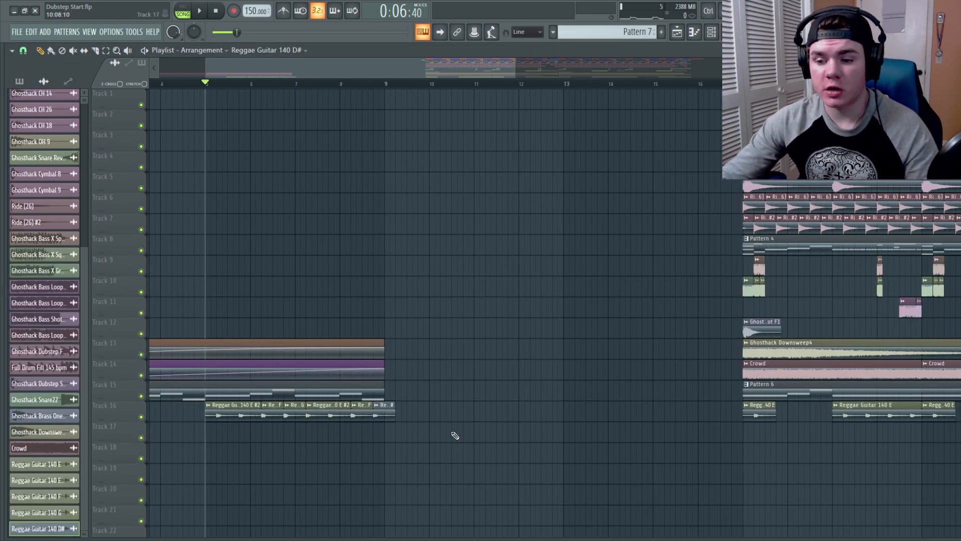
pyautogui.press('space')
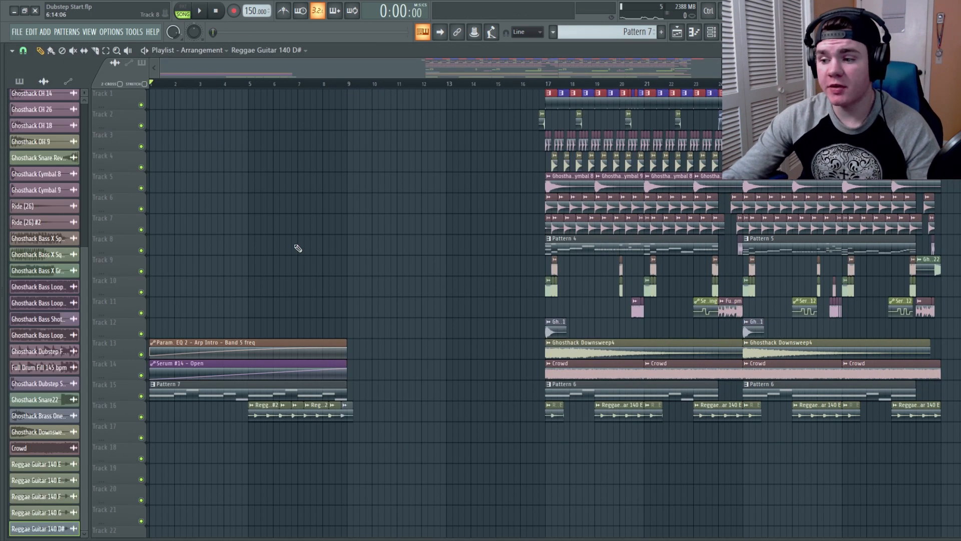
# Step: Place the Ghosthack Brass One-Shot clip at the start of track 12 and preview it with the track soloed
pyautogui.click(549, 331)
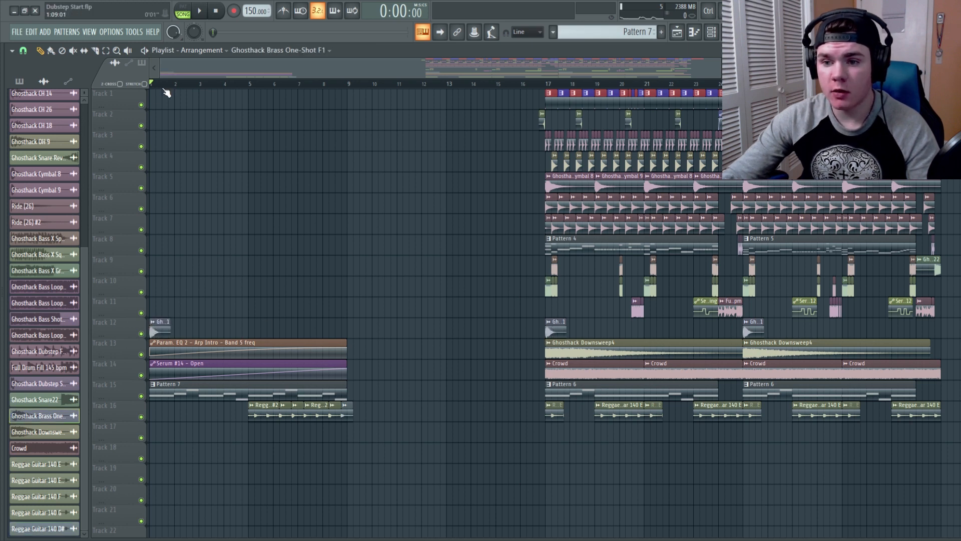
pyautogui.rightClick(141, 333)
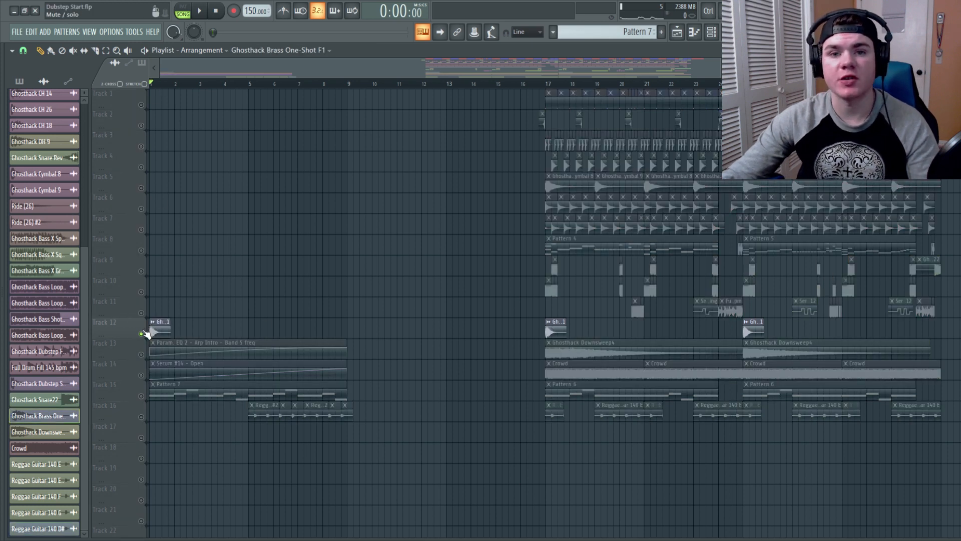
pyautogui.press('space')
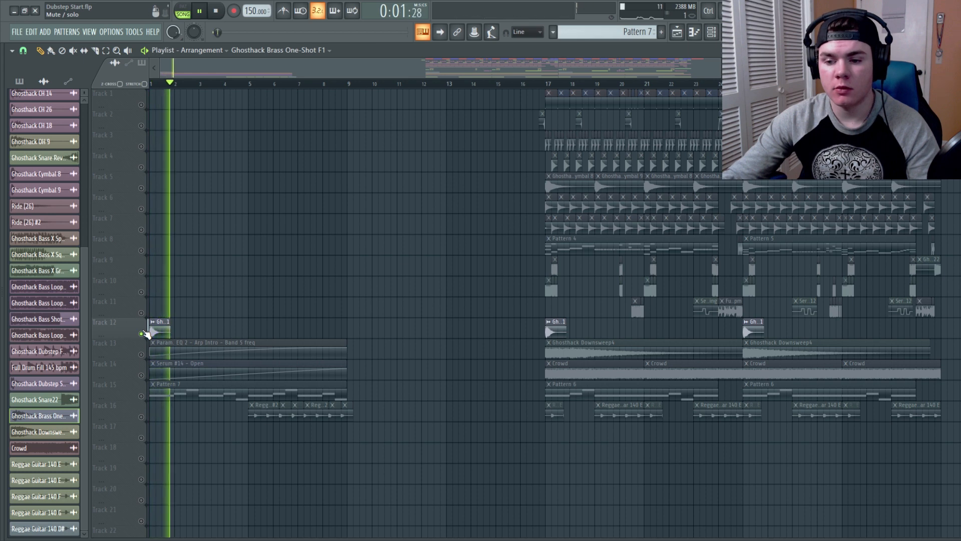
pyautogui.press('space')
pyautogui.rightClick(141, 333)
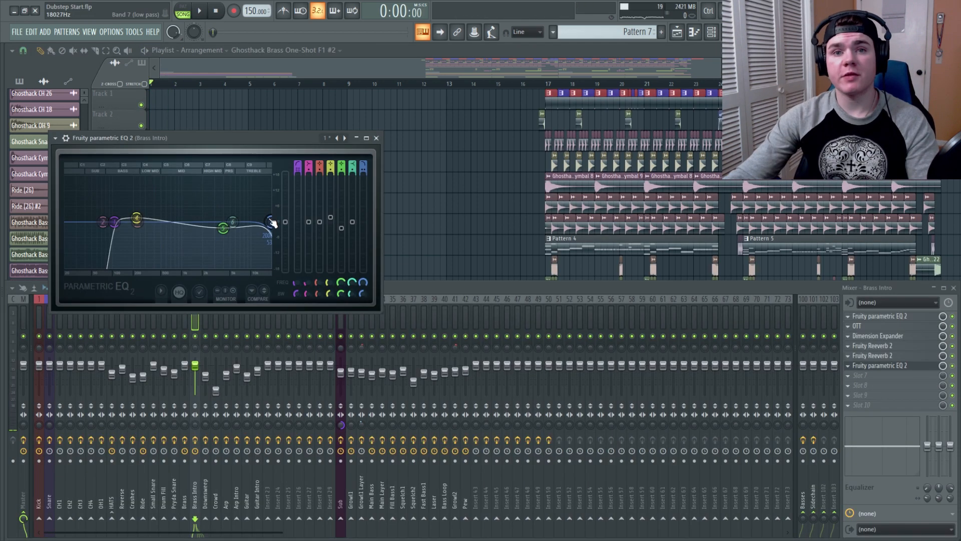
# Step: Test sweeping the Brass Intro EQ's band 7 frequency down and back up during playback
pyautogui.press('space')
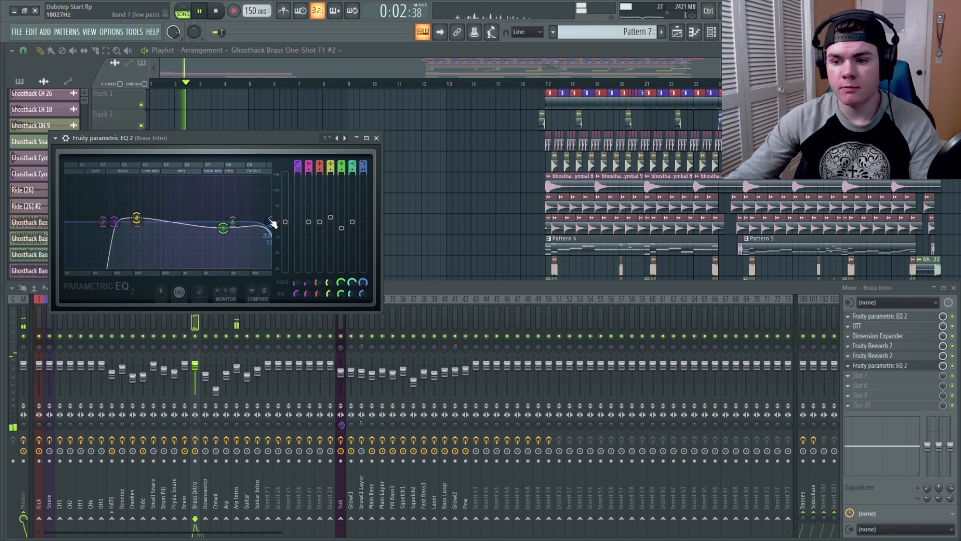
pyautogui.press('space')
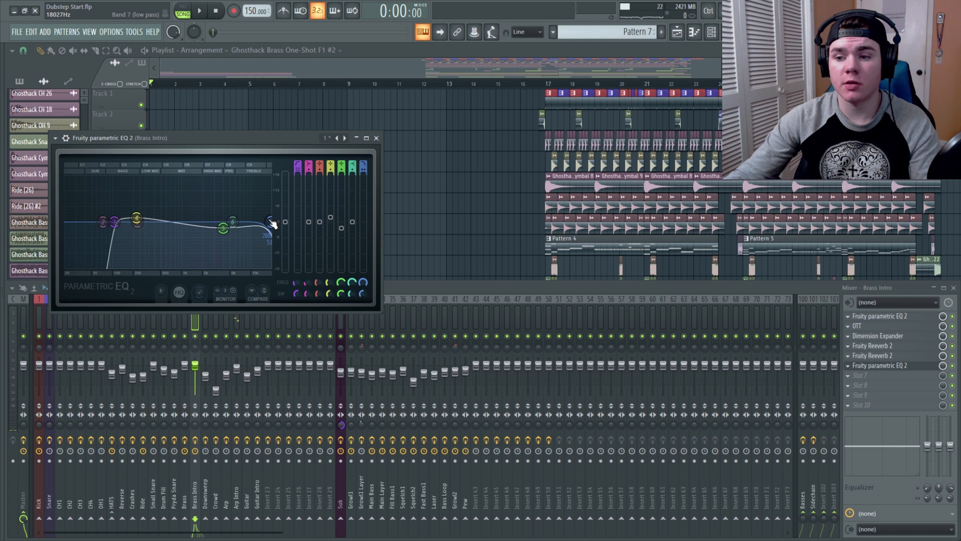
pyautogui.moveTo(268, 221); pyautogui.dragTo(171, 221)
pyautogui.press('space')
pyautogui.press('space')
pyautogui.moveTo(173, 222); pyautogui.dragTo(269, 221)
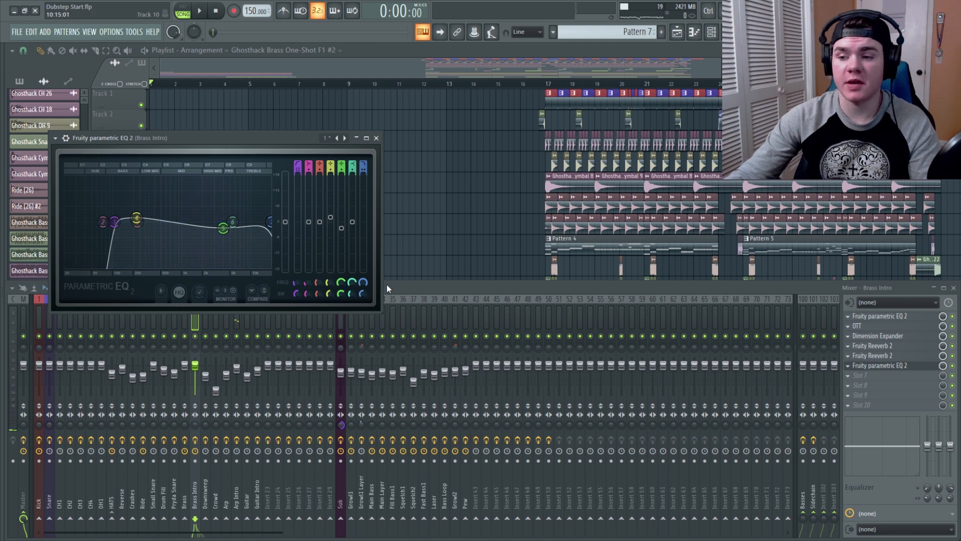
# Step: Create an automation clip for the band 7 frequency of the Brass Intro insert's parametric EQ
pyautogui.rightClick(365, 284)
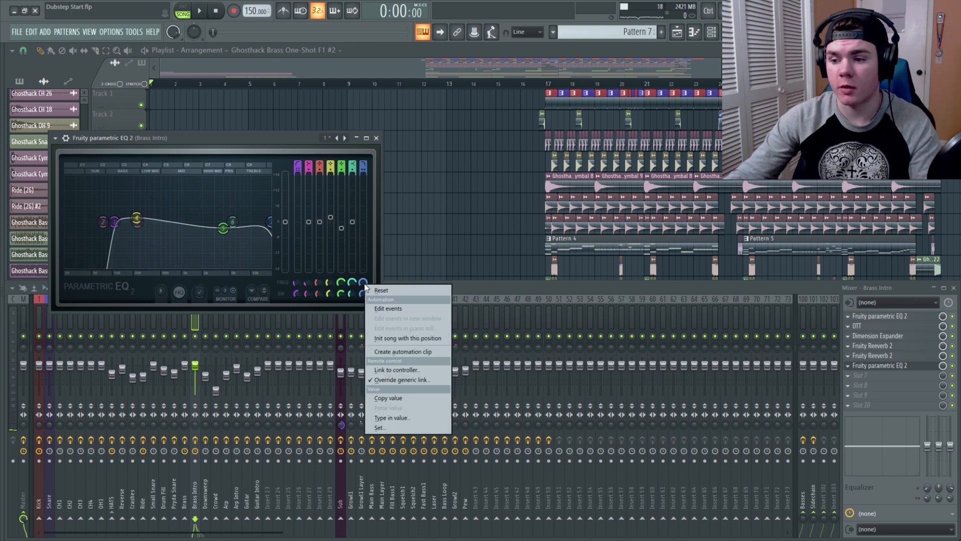
pyautogui.click(391, 352)
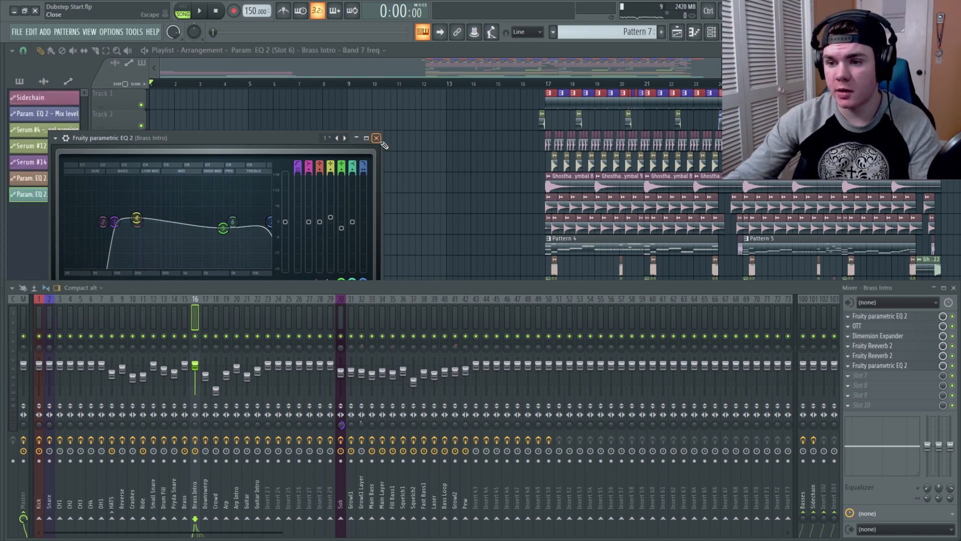
pyautogui.click(379, 139)
pyautogui.press('F9')
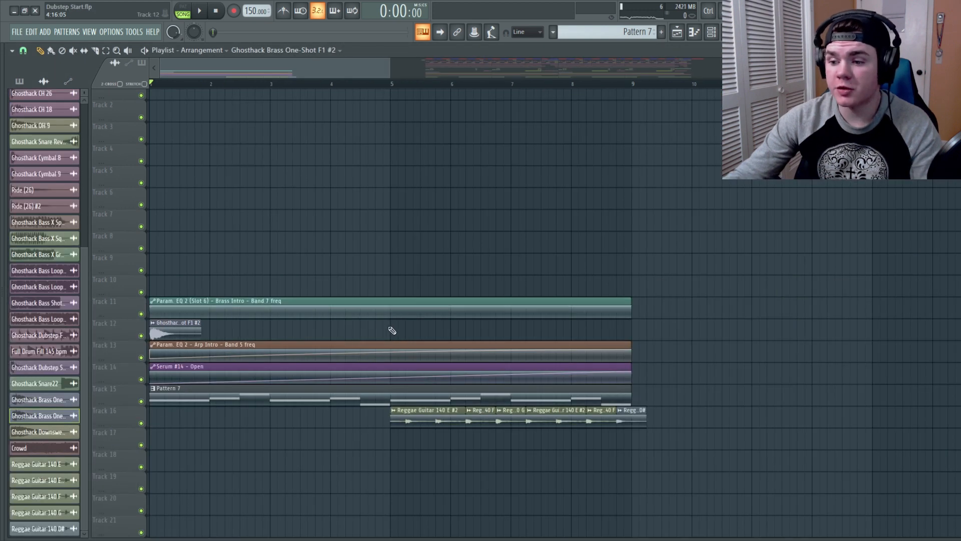
# Step: Lower the first point of the Brass Intro Band 7 freq automation clip and play back the intro
pyautogui.moveTo(152, 307); pyautogui.dragTo(151, 311)
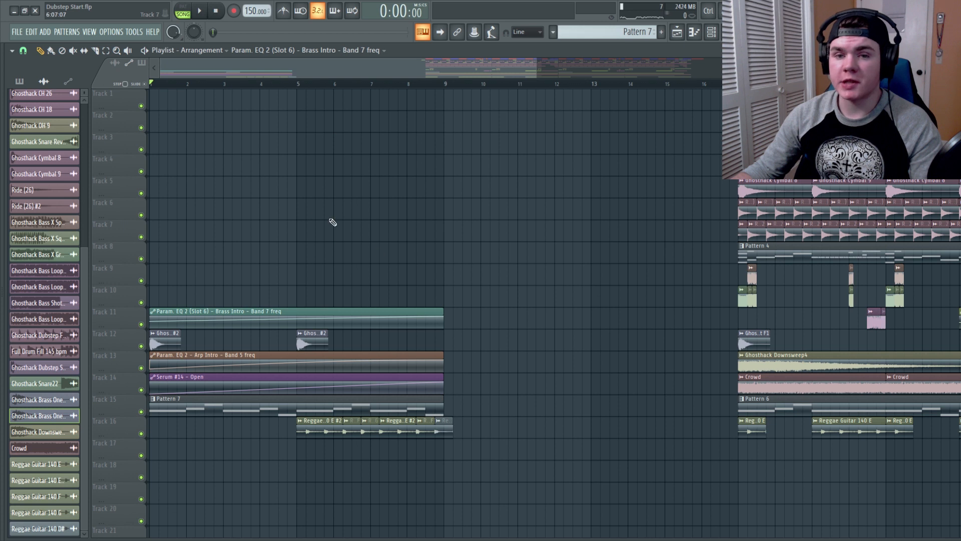
pyautogui.press('space')
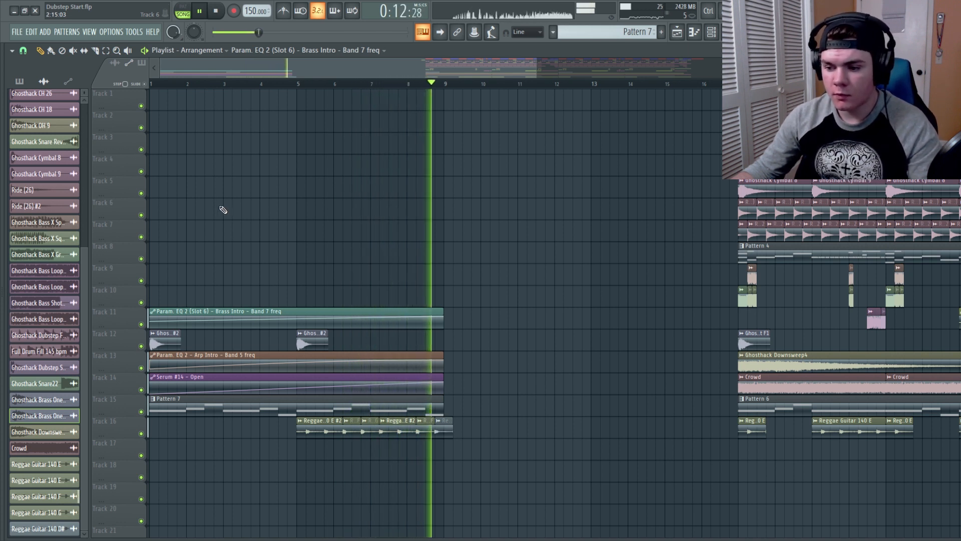
pyautogui.press('space')
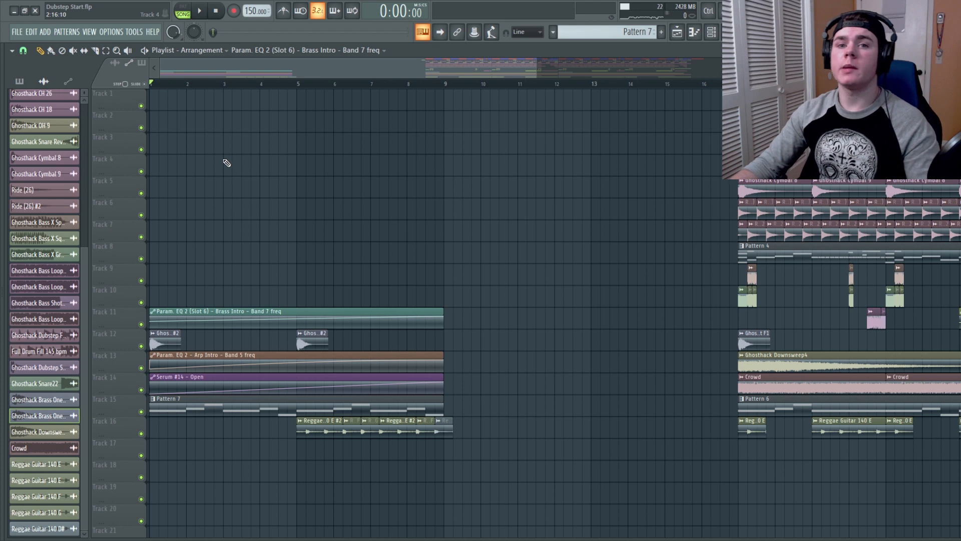
# Step: Place the Ghosthack Impact 1 sample at the start of track 10 and preview it with the track soloed
pyautogui.hotkey('alt', 'F8')
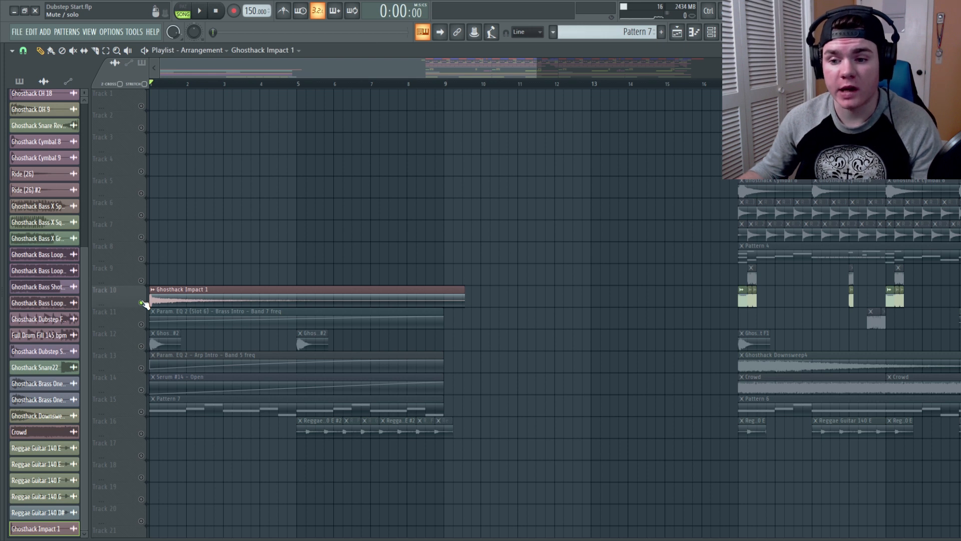
pyautogui.moveTo(154, 85); pyautogui.dragTo(123, 89)
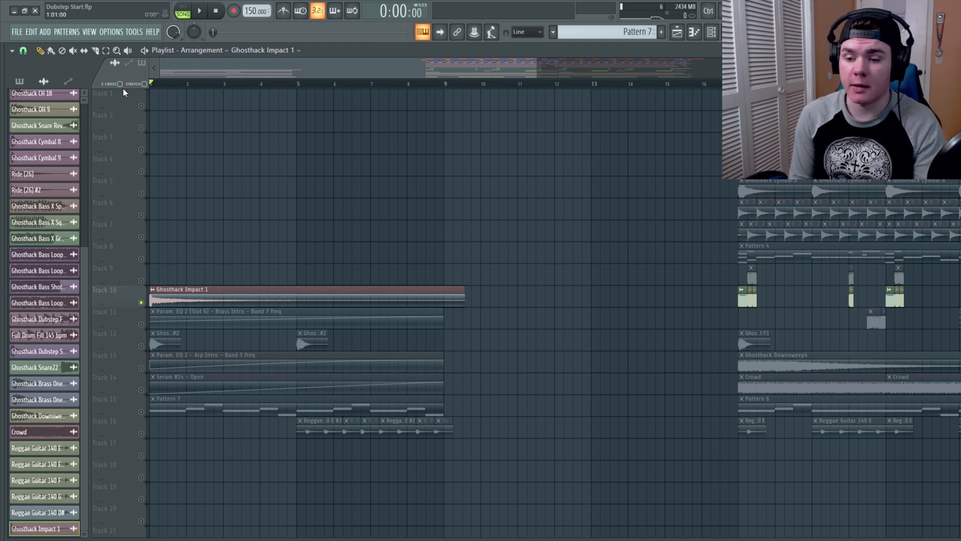
pyautogui.press('space')
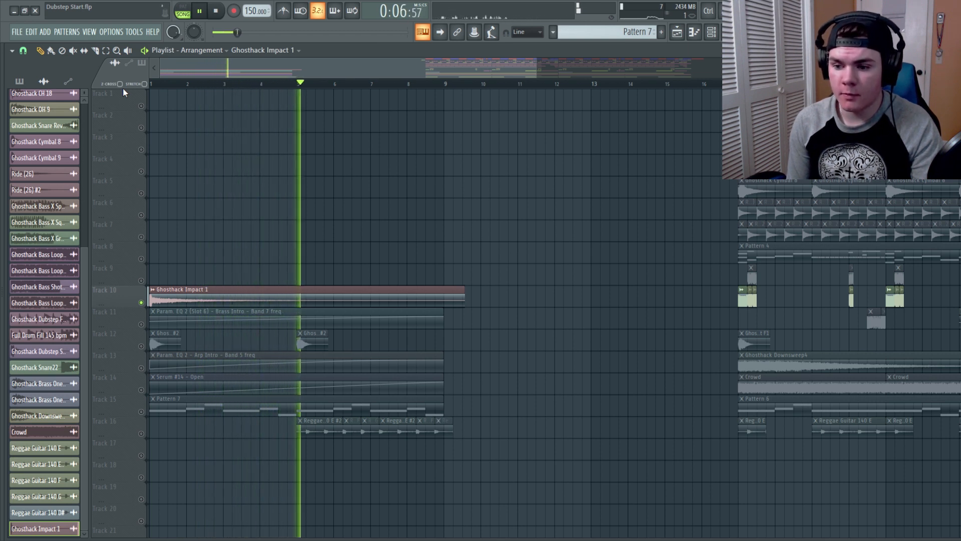
pyautogui.press('space')
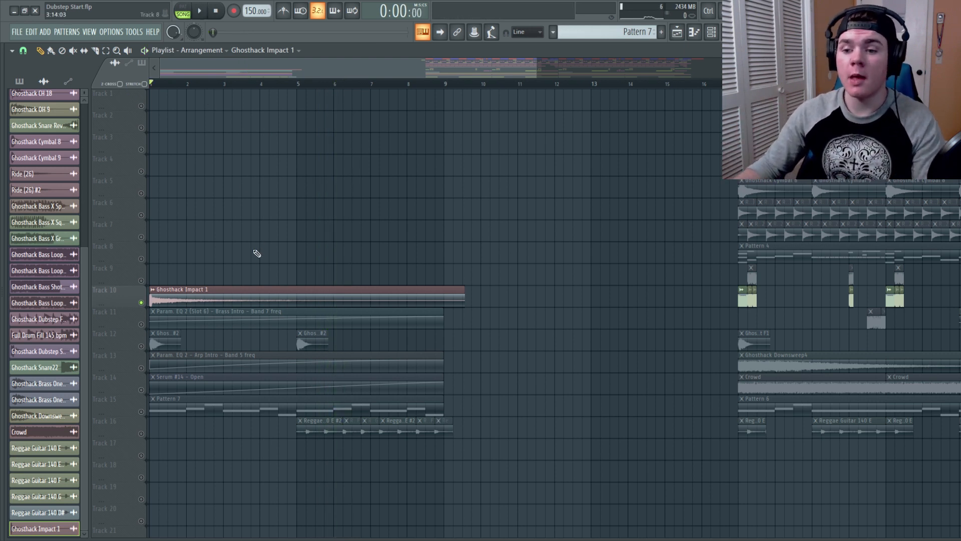
# Step: Route the Ghosthack Impact 1 channel to its own mixer insert named Impact
pyautogui.doubleClick(230, 290)
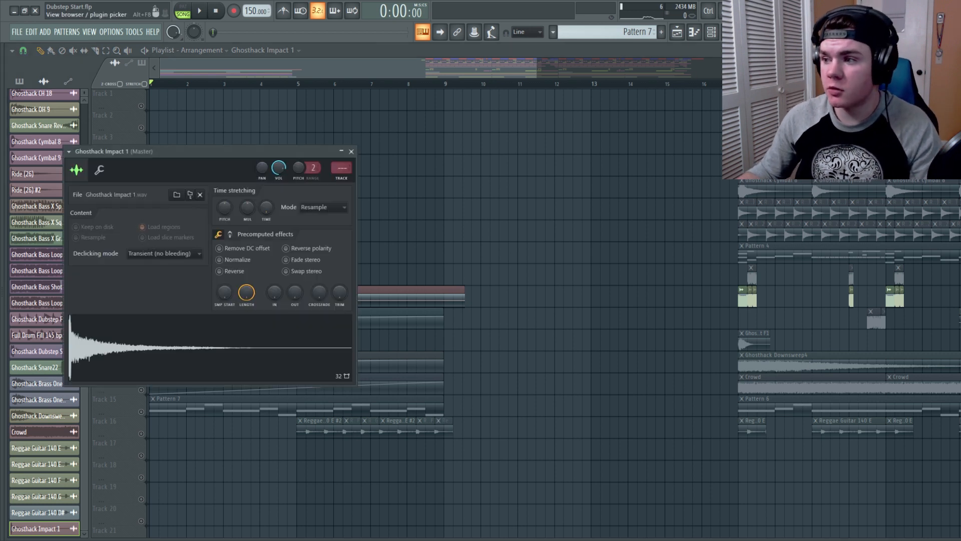
pyautogui.click(729, 32)
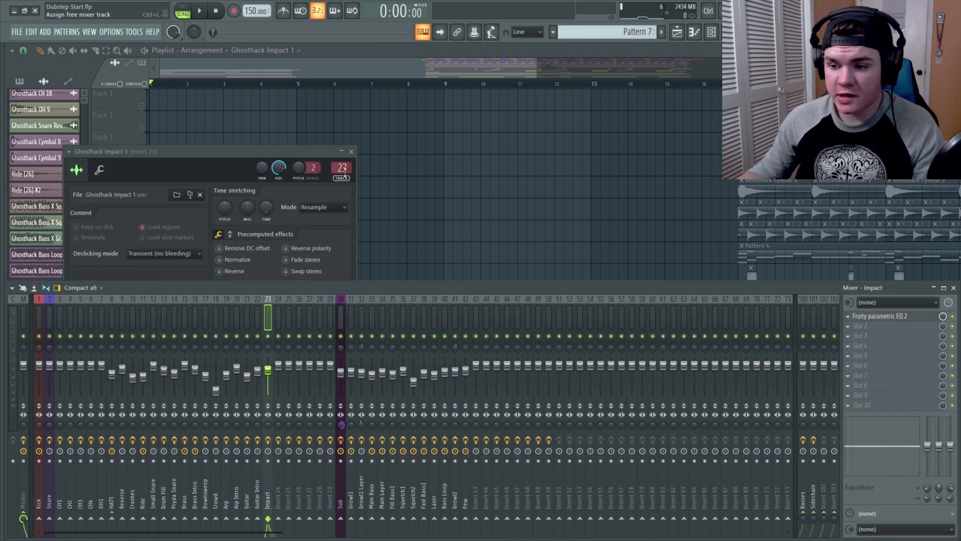
pyautogui.click(351, 152)
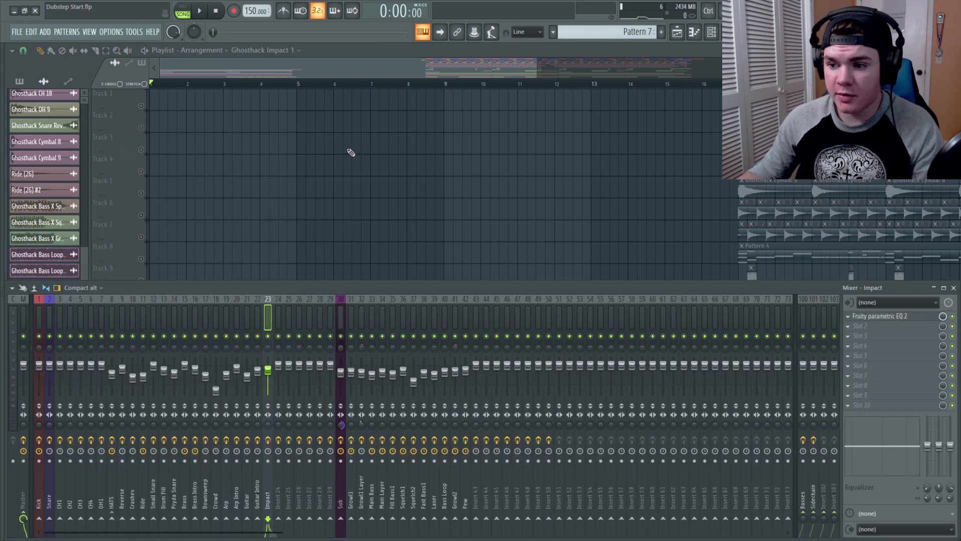
# Step: Lower the Impact insert's volume fader to about -2.5 dB while playing back the intro
pyautogui.press('F9')
pyautogui.press('space')
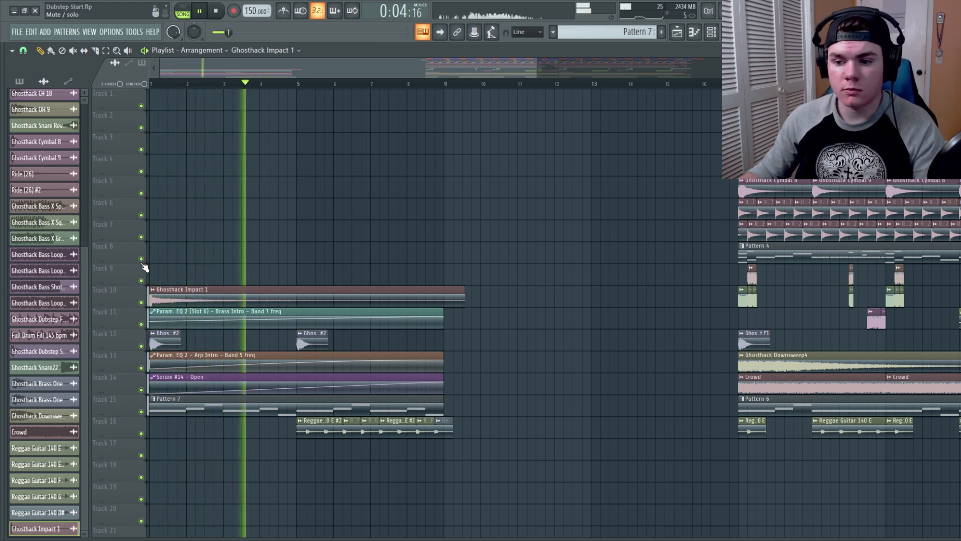
pyautogui.press('F9')
pyautogui.moveTo(268, 370); pyautogui.dragTo(268, 368)
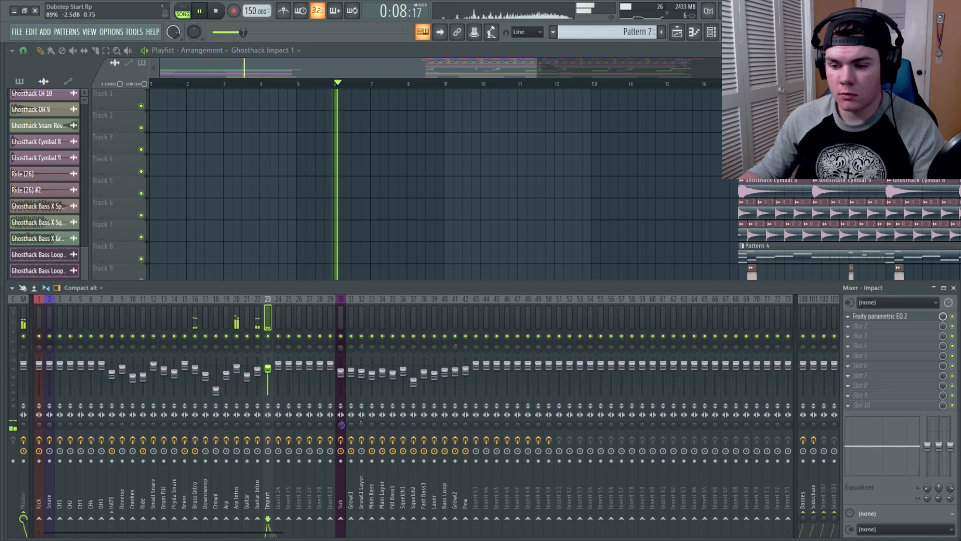
pyautogui.press('F9')
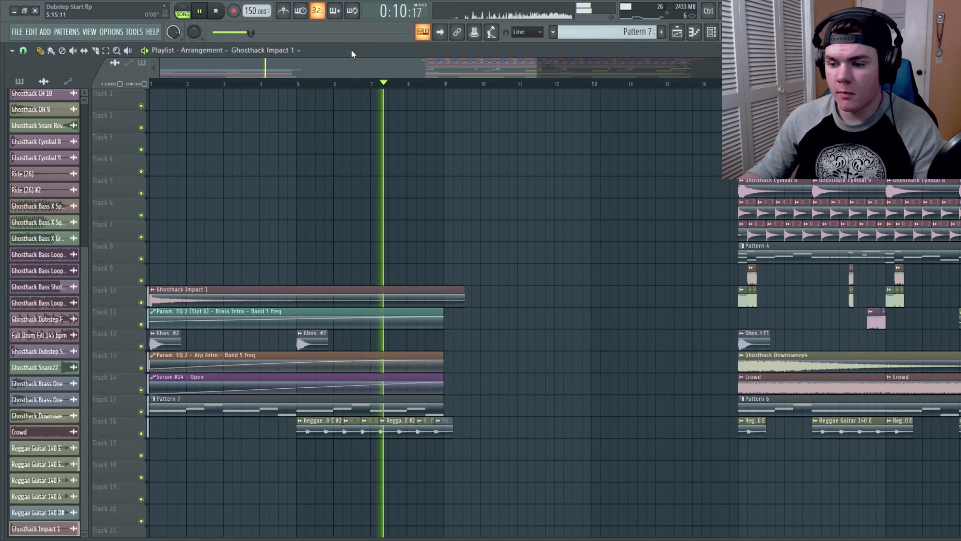
pyautogui.press('space')
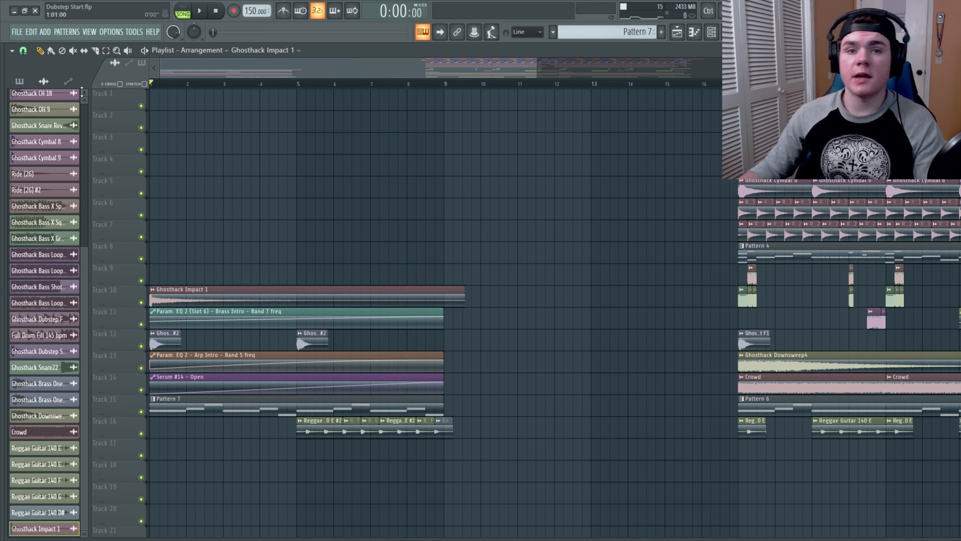
pyautogui.press('space')
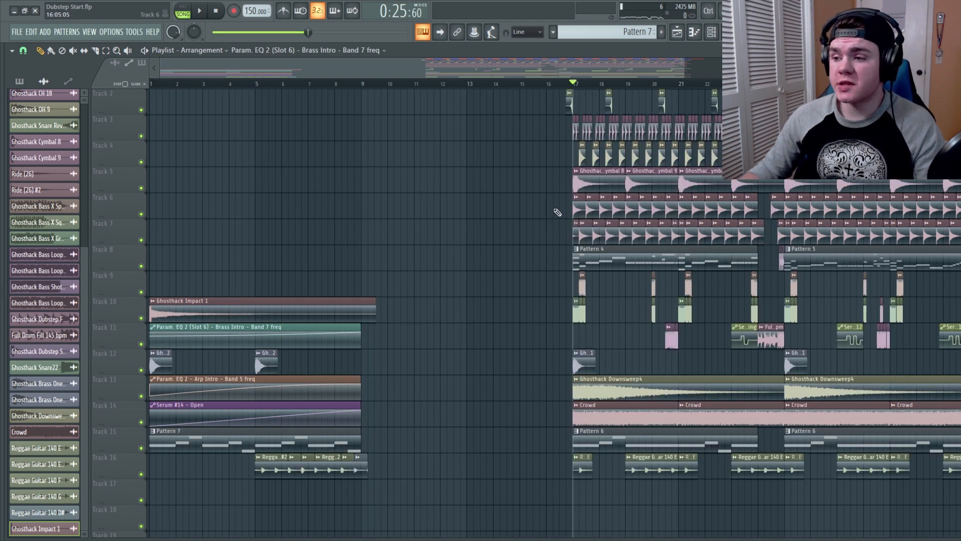
# Step: Copy the ride clips on tracks 6 and 7 from bar 17 to the start of the intro
pyautogui.moveTo(554, 194); pyautogui.dragTo(759, 232)
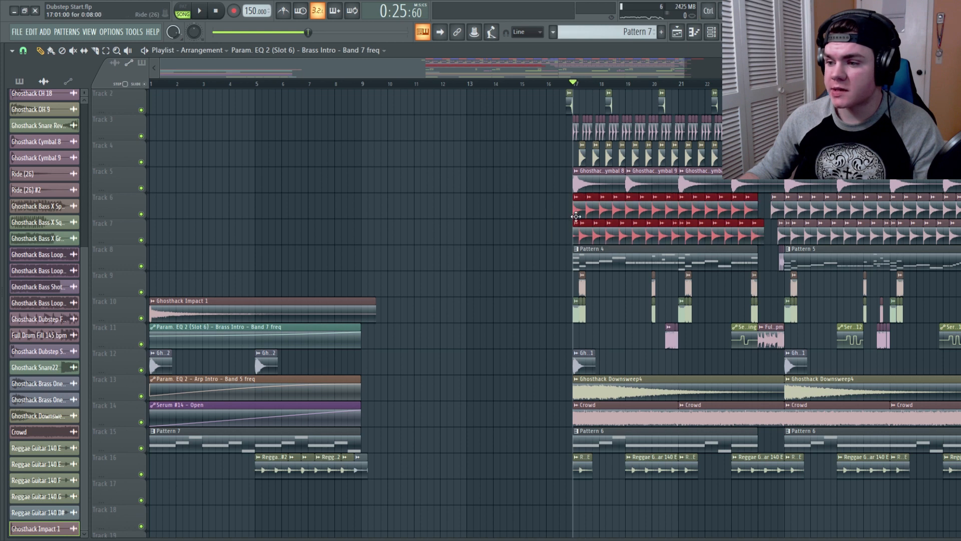
pyautogui.moveTo(581, 210); pyautogui.dragTo(157, 210)
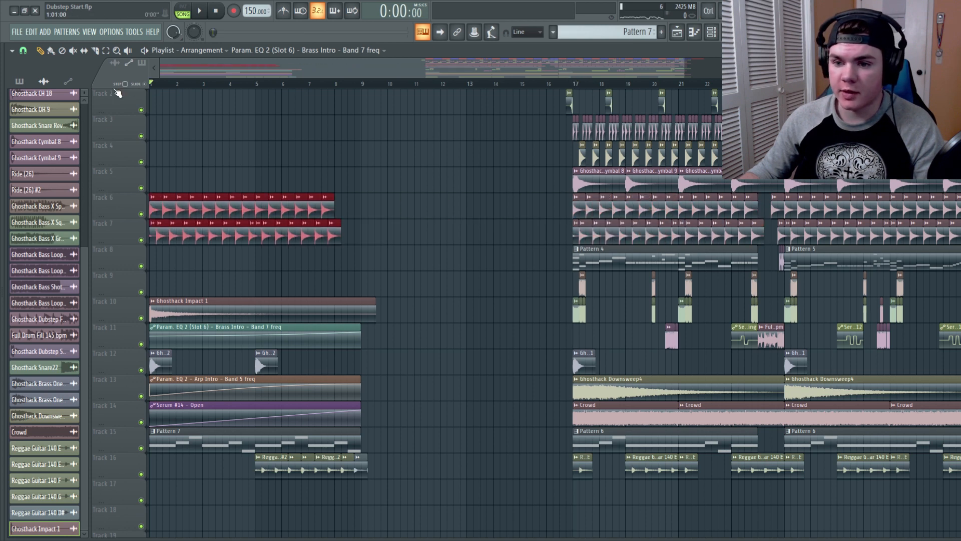
# Step: Solo tracks 6 and 7 and play back the ride layers in the intro
pyautogui.keyDown('ctrl'); pyautogui.click(140, 214); pyautogui.keyUp('ctrl')
pyautogui.click(141, 240)
pyautogui.press('space')
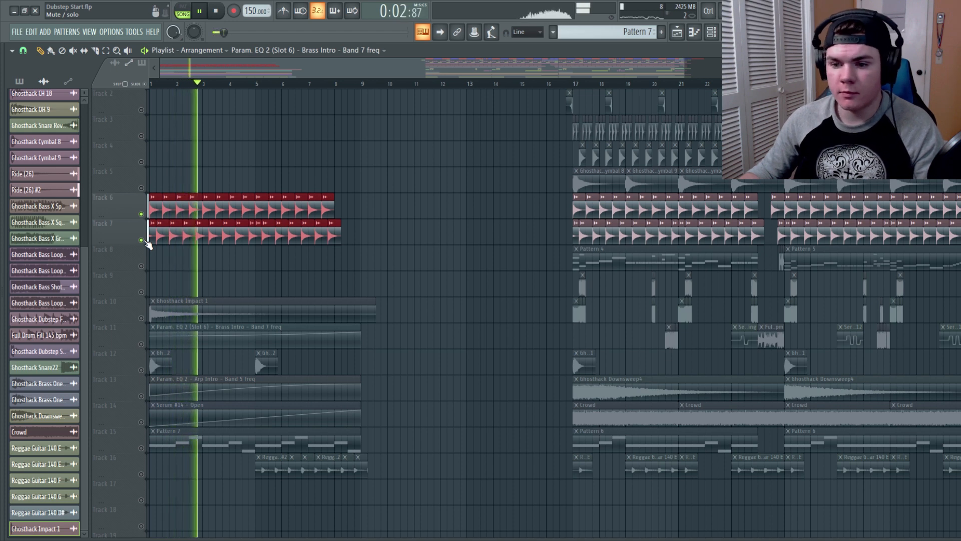
pyautogui.press('space')
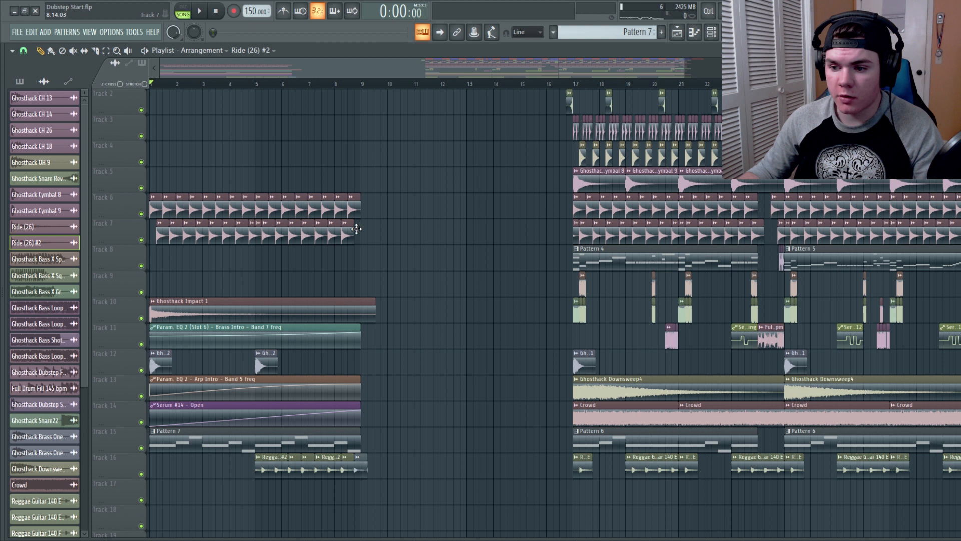
pyautogui.press('space')
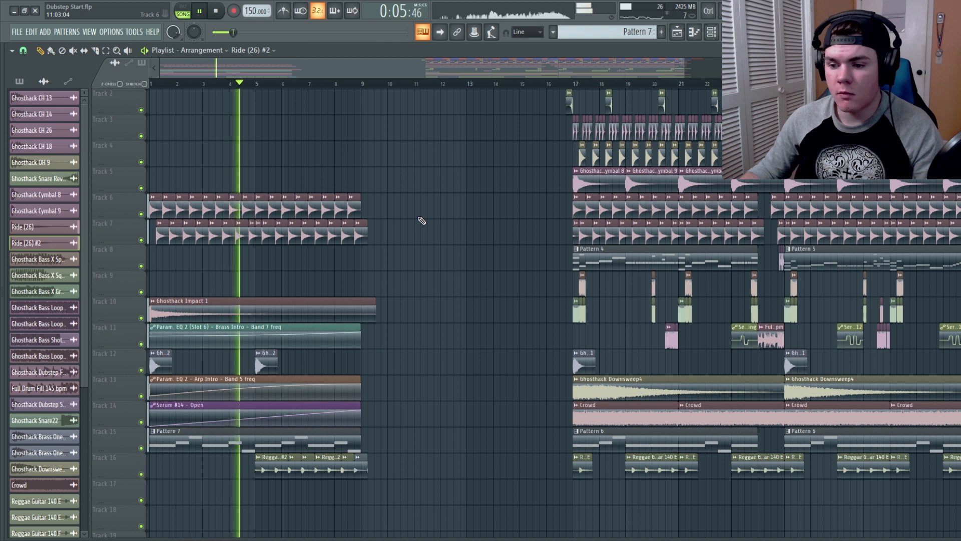
# Step: Lower the band 7 frequency of the Ride insert's Parametric EQ 2 while auditioning the intro
pyautogui.press('space')
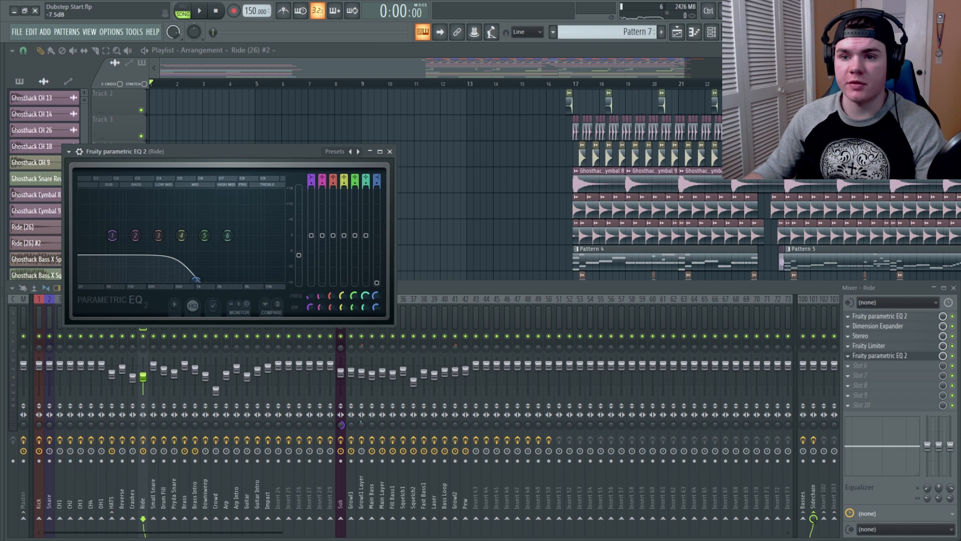
pyautogui.moveTo(277, 265)
pyautogui.mouseDown()
pyautogui.moveTo(214, 283)
pyautogui.moveTo(203, 253)
pyautogui.moveTo(213, 255)
pyautogui.moveTo(192, 278)
pyautogui.moveTo(284, 278)
pyautogui.mouseUp()
pyautogui.press('space')
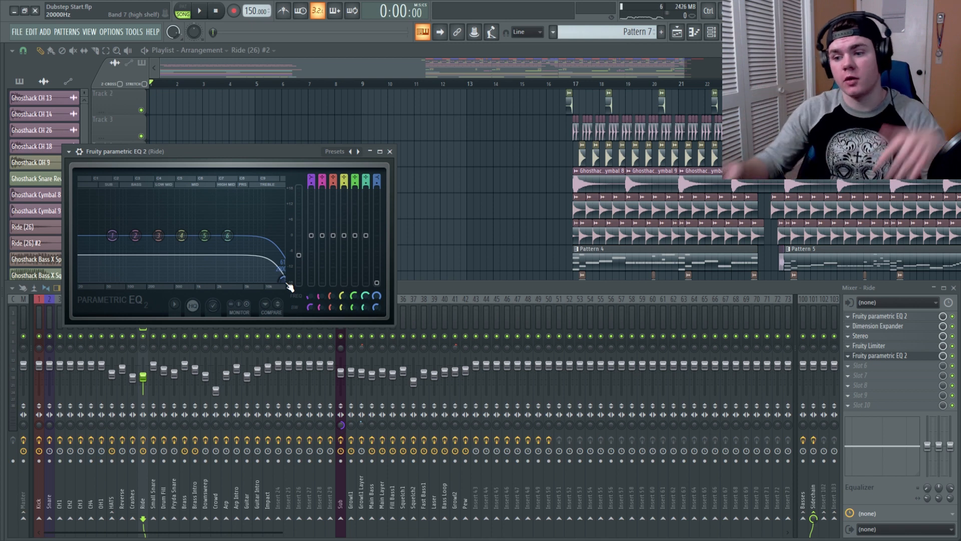
pyautogui.moveTo(288, 284); pyautogui.dragTo(197, 281)
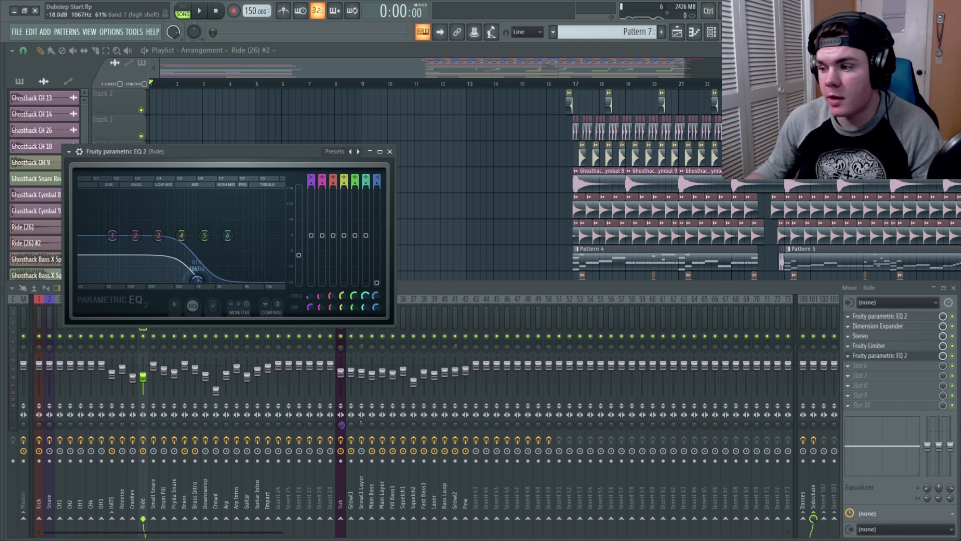
# Step: Create an automation clip for the mix level of the Ride insert's fifth effect slot
pyautogui.moveTo(943, 356); pyautogui.dragTo(943, 373)
pyautogui.rightClick(943, 358)
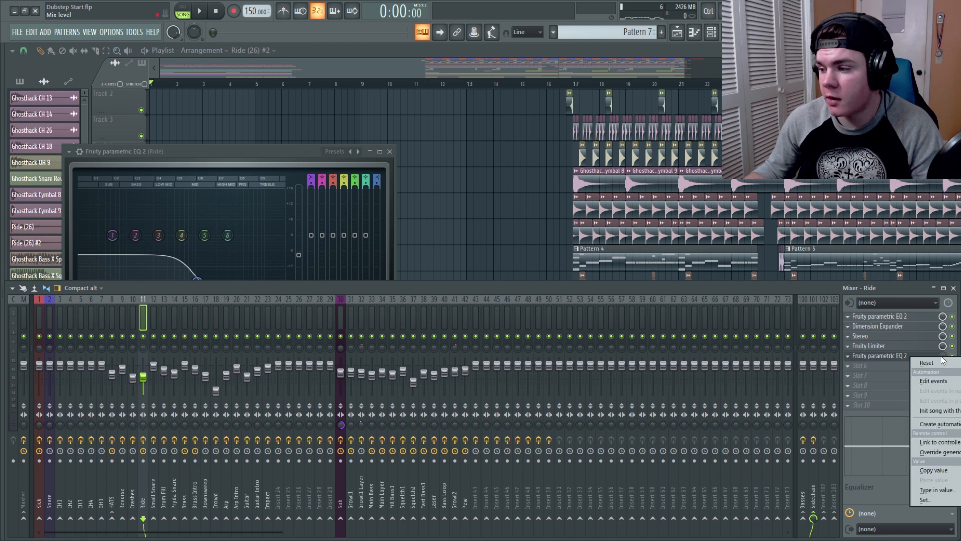
pyautogui.click(941, 427)
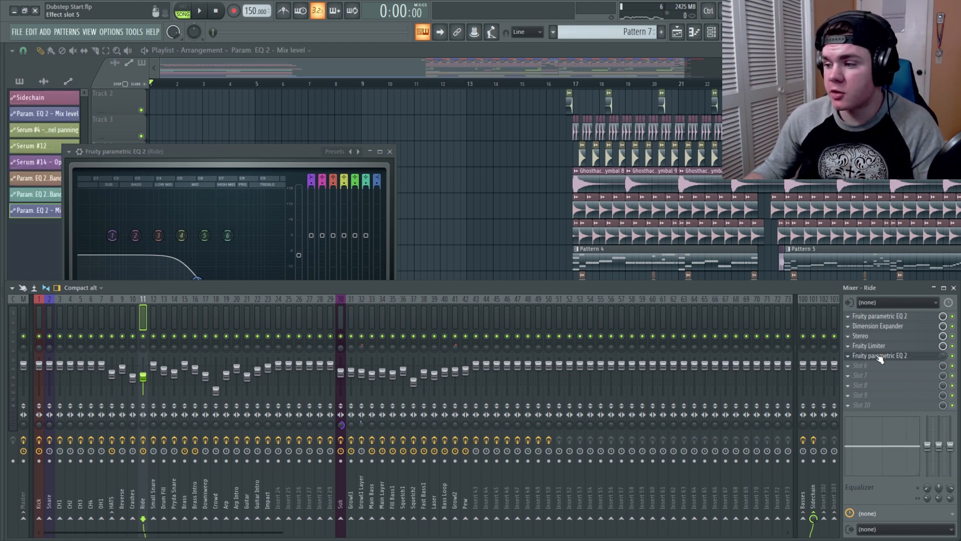
# Step: Create an automation clip for the Ride EQ's band 7 frequency and play back the intro
pyautogui.click(260, 156)
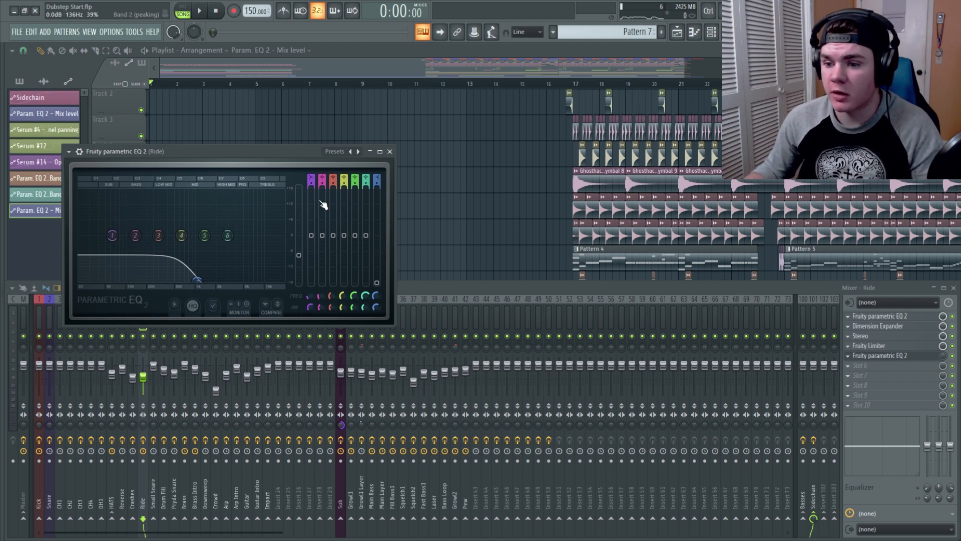
pyautogui.rightClick(376, 295)
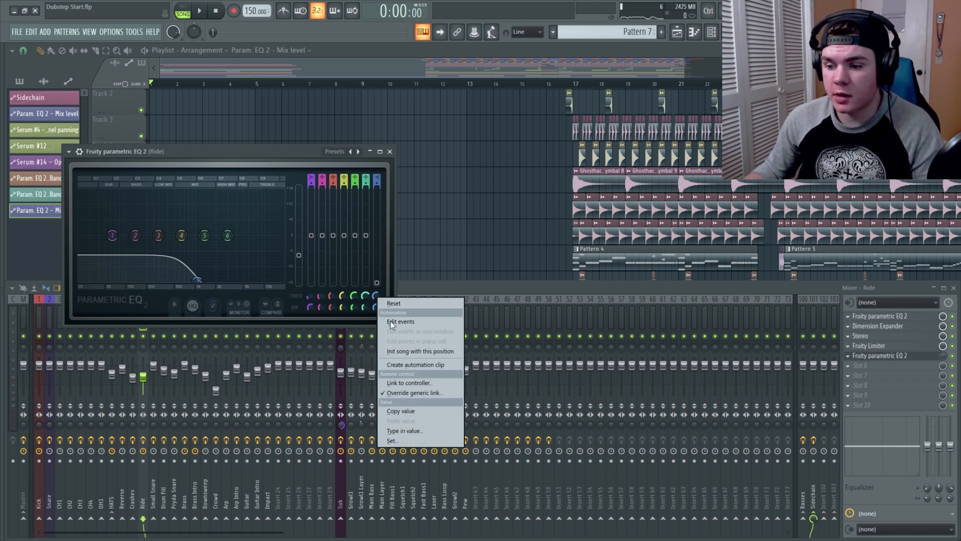
pyautogui.click(398, 365)
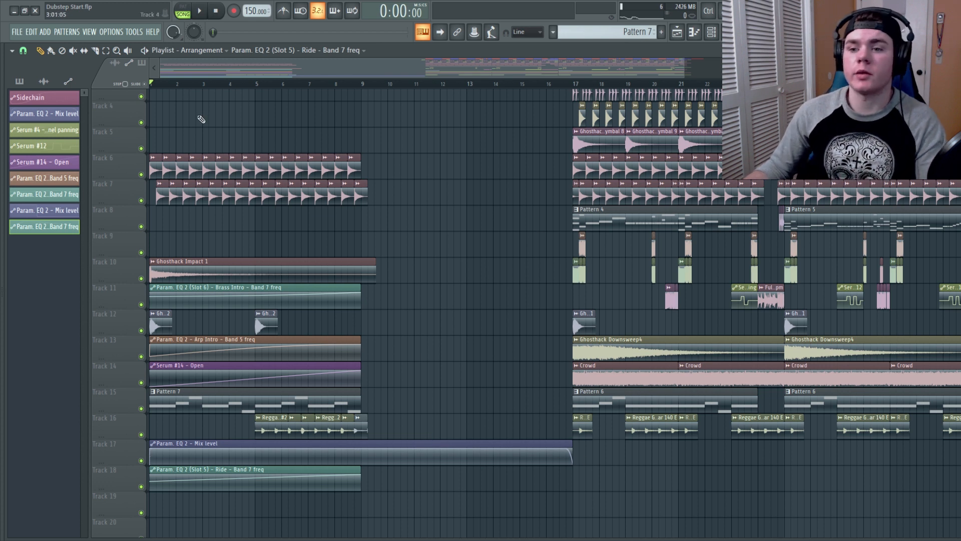
pyautogui.press('space')
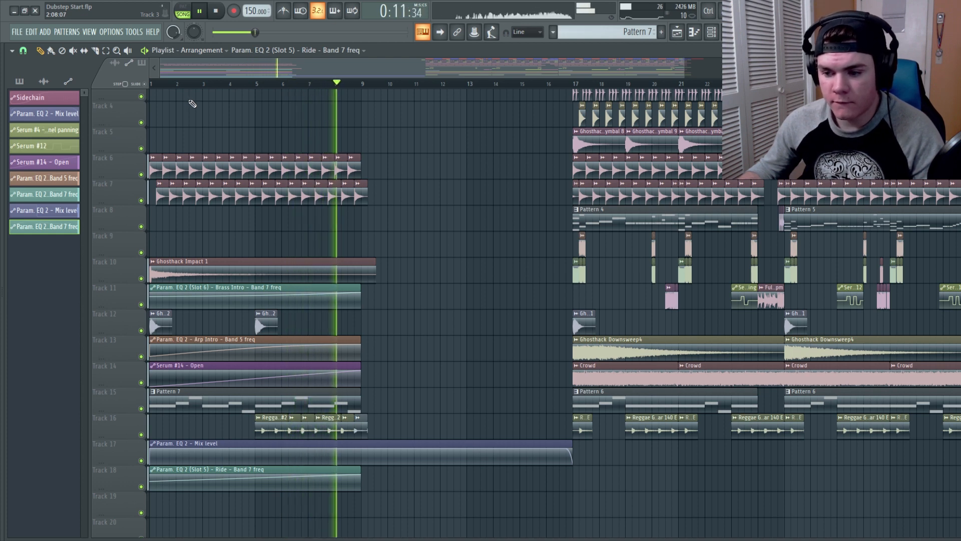
pyautogui.press('space')
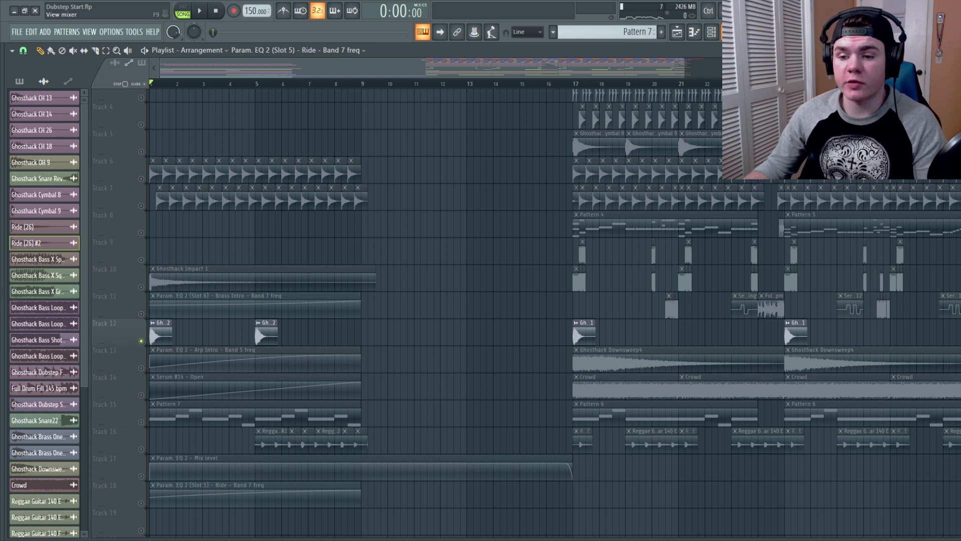
# Step: Select the Brass Intro mixer insert and load Edison into its next empty effect slot
pyautogui.press('F9')
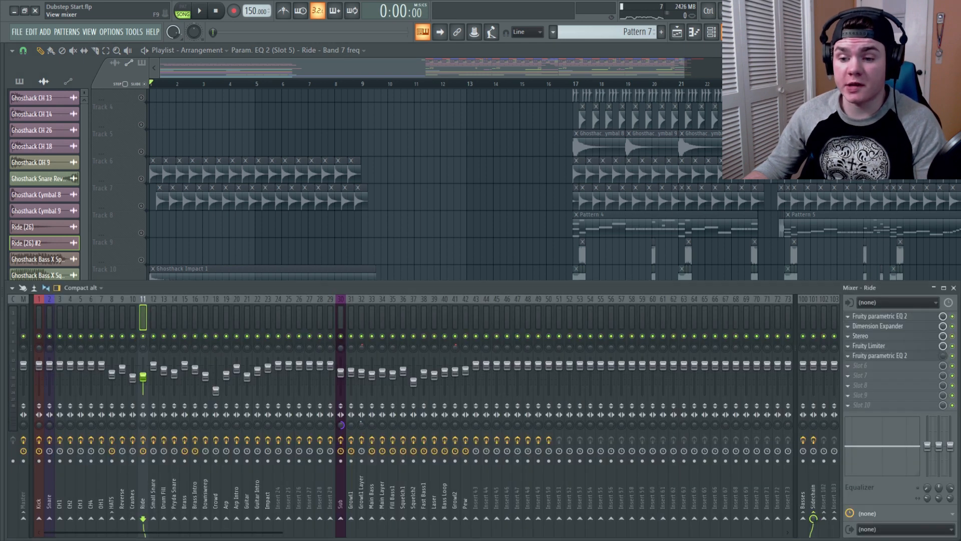
pyautogui.click(196, 318)
pyautogui.press('space')
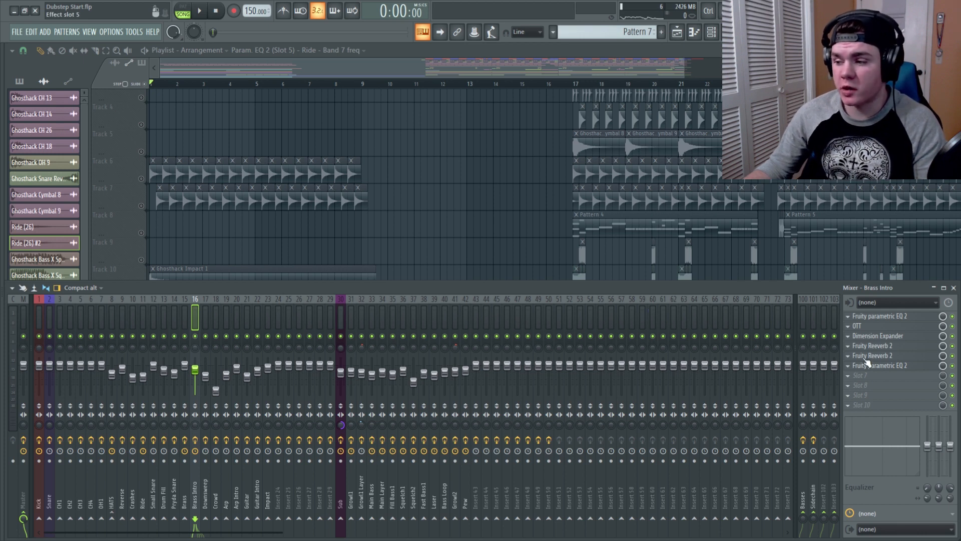
pyautogui.click(860, 388)
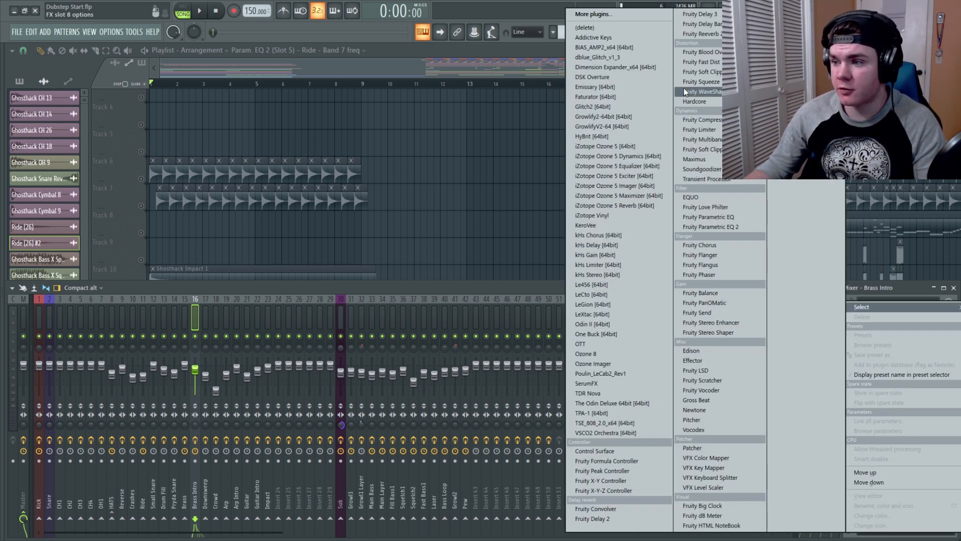
pyautogui.click(694, 347)
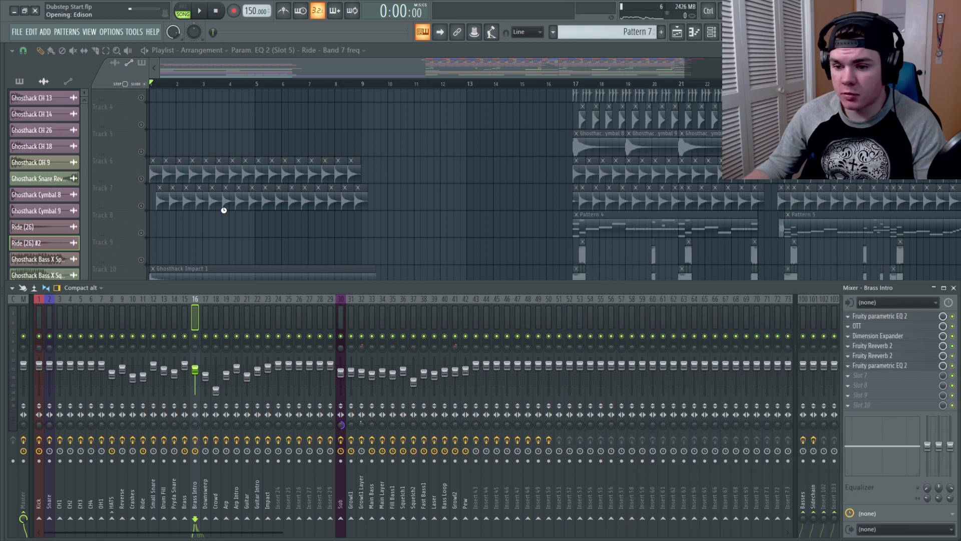
# Step: Record the Brass Intro audio into Edison while the song plays, then delete the unwanted end section
pyautogui.click(166, 183)
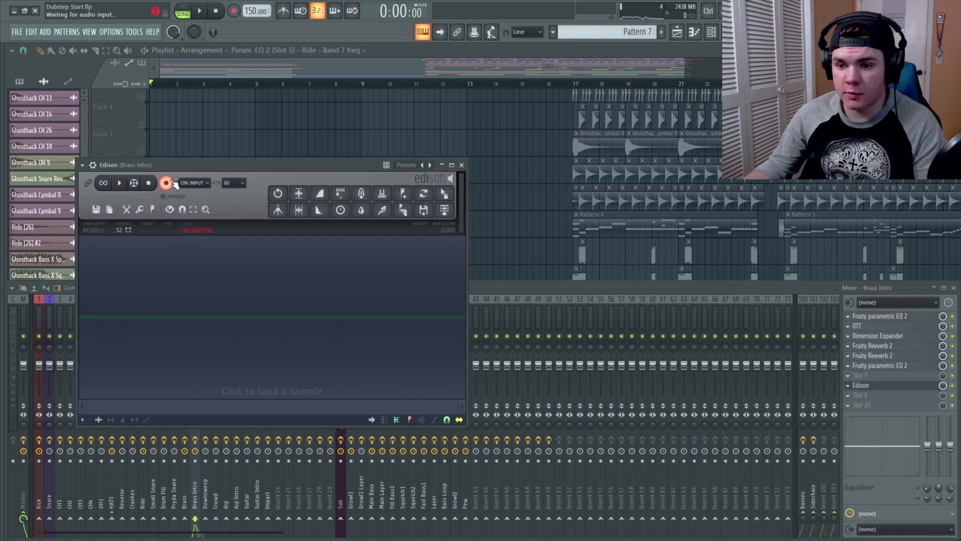
pyautogui.click(202, 11)
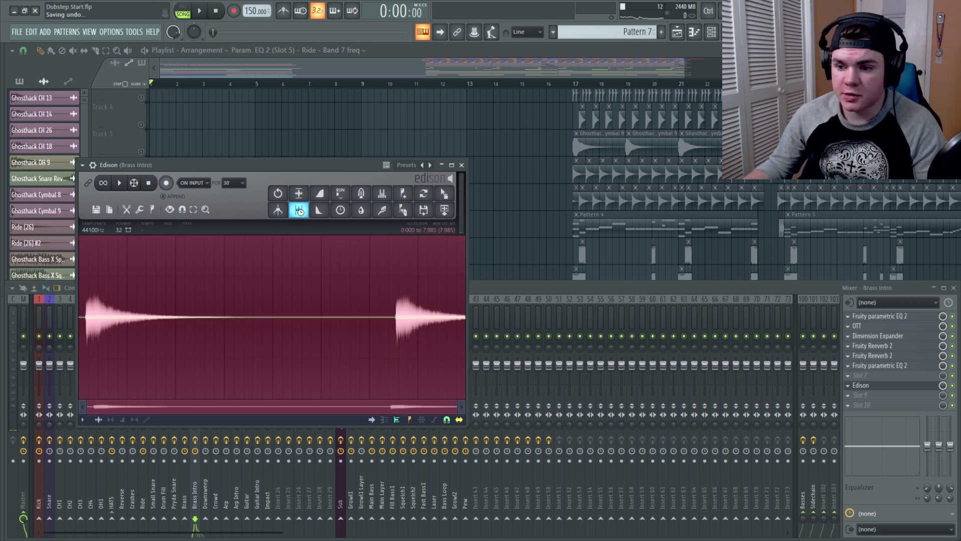
pyautogui.click(299, 210)
pyautogui.moveTo(225, 268); pyautogui.dragTo(390, 287)
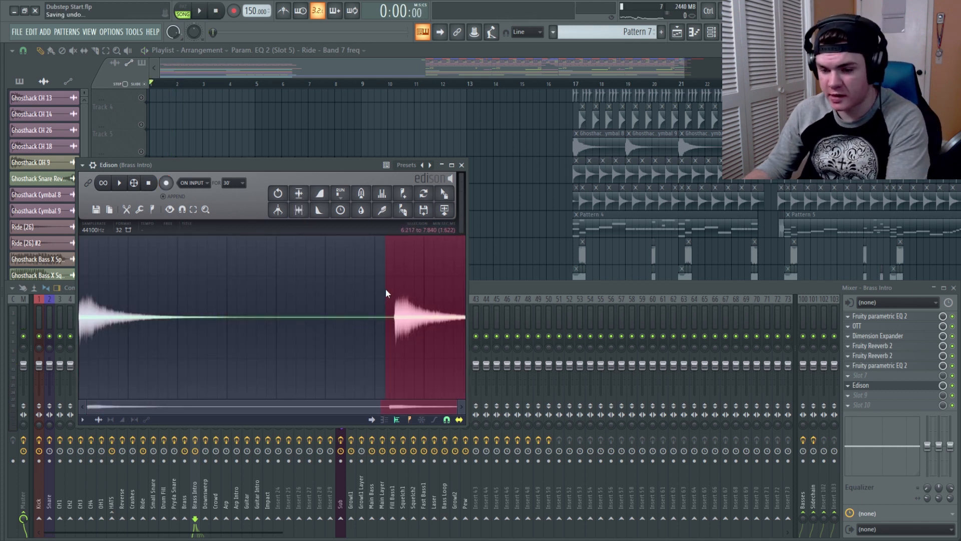
pyautogui.press('Delete')
# Step: Drag the Edison recording into the playlist on track 9, solo that track and audition it
pyautogui.moveTo(453, 195); pyautogui.dragTo(183, 246)
pyautogui.rightClick(141, 260)
pyautogui.press('space')
pyautogui.press('space')
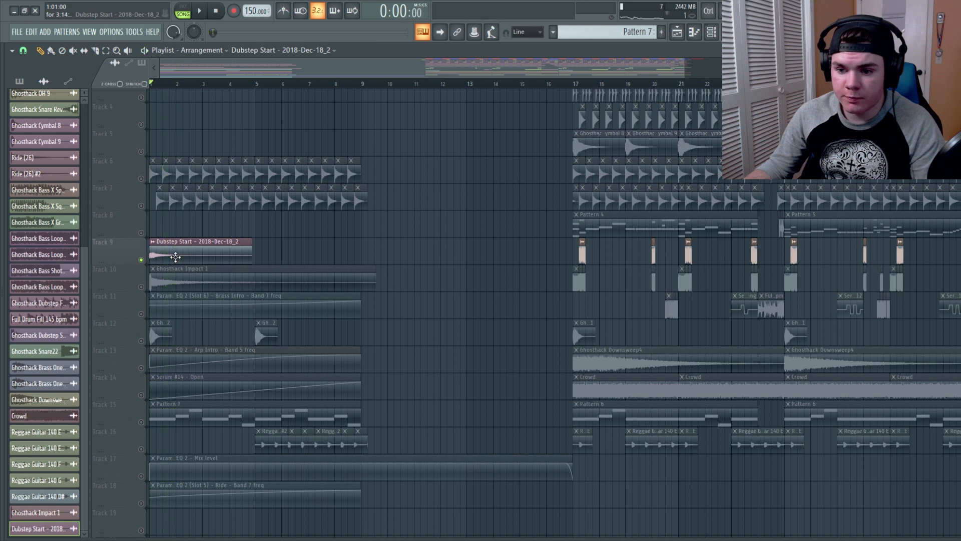
# Step: Reverse the recorded brass audio clip in its sample settings
pyautogui.doubleClick(175, 257)
pyautogui.click(266, 312)
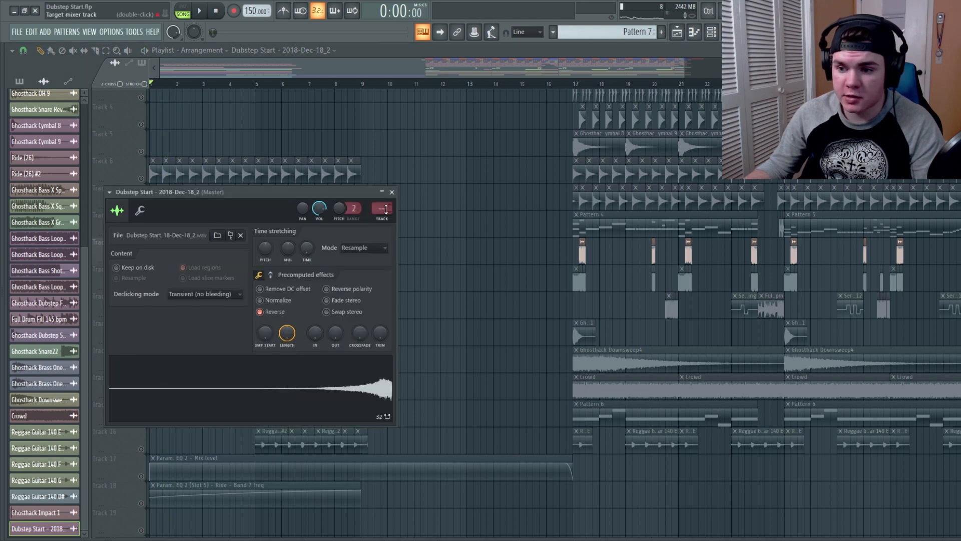
pyautogui.click(391, 192)
# Step: Play back the reversed clip from bar 3, then unsolo track 9
pyautogui.click(218, 84)
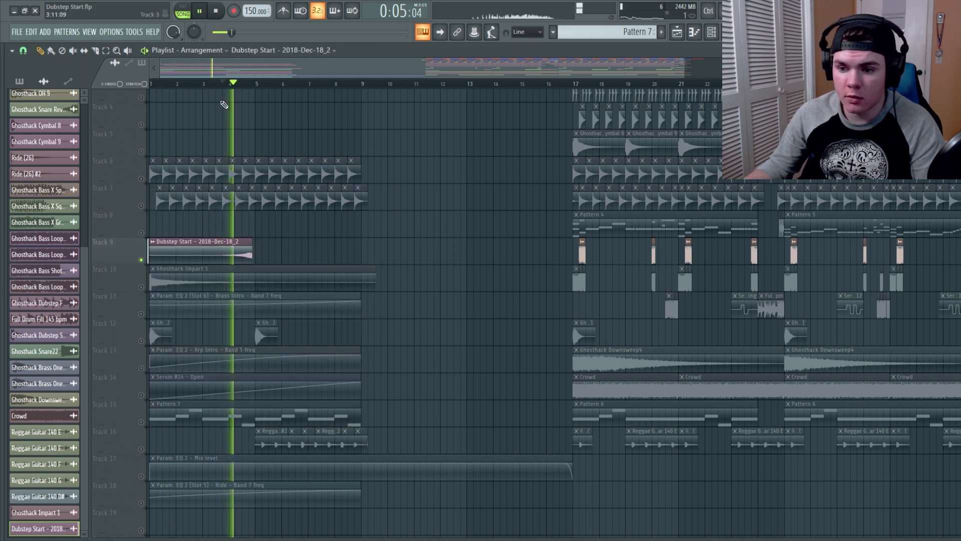
pyautogui.keyDown('ctrl'); pyautogui.click(141, 259); pyautogui.keyUp('ctrl')
pyautogui.press('space')
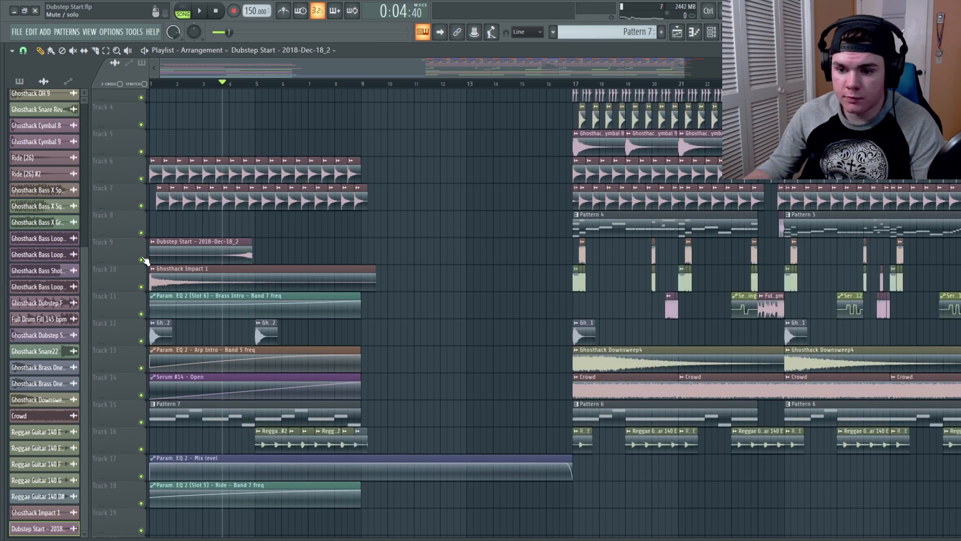
# Step: Zoom into the intro and move the reversed brass clip onto track 12 so it ends at bar 9
pyautogui.moveTo(689, 73); pyautogui.dragTo(335, 163)
pyautogui.moveTo(441, 251); pyautogui.dragTo(767, 326)
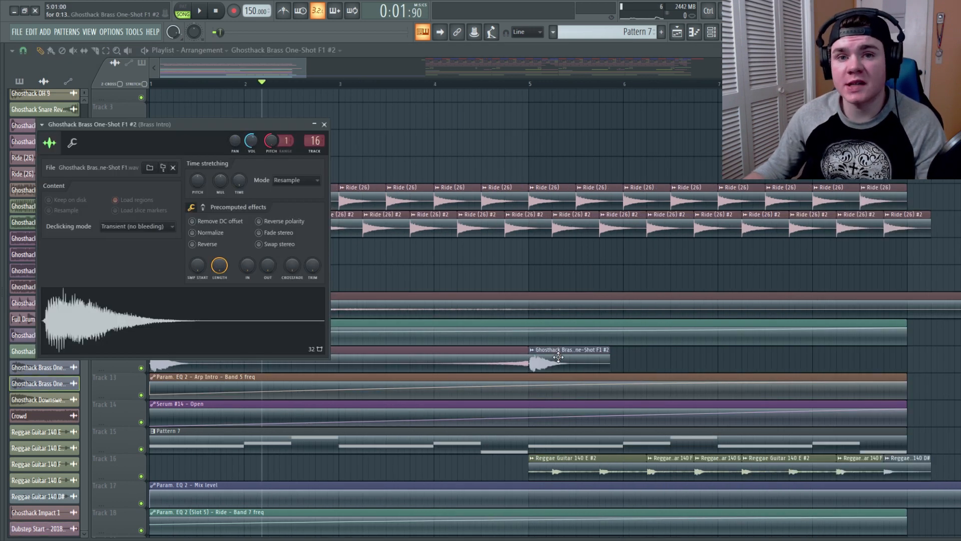
# Step: Route the reversed brass clip to mixer track 16 and check it in the mixer
pyautogui.doubleClick(558, 357)
pyautogui.doubleClick(510, 356)
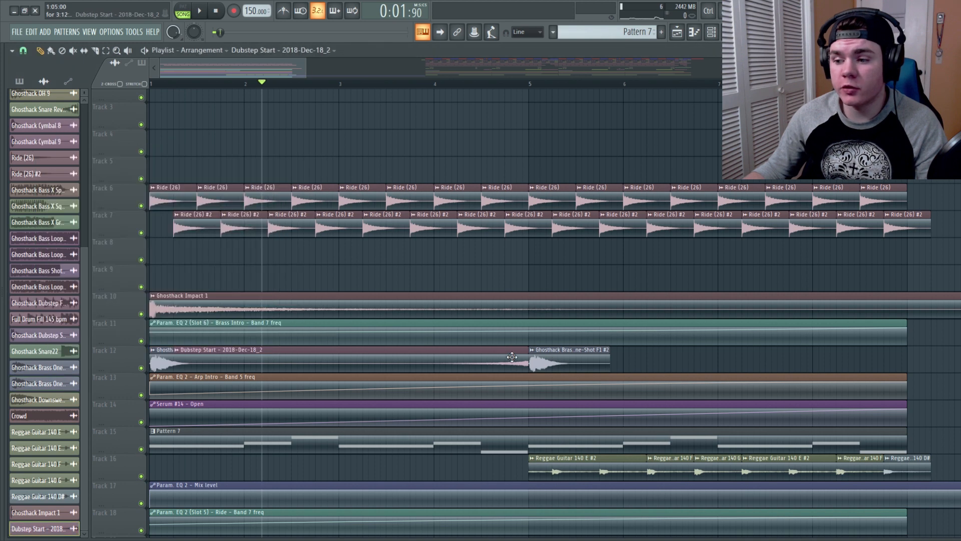
pyautogui.moveTo(378, 209); pyautogui.dragTo(378, 191)
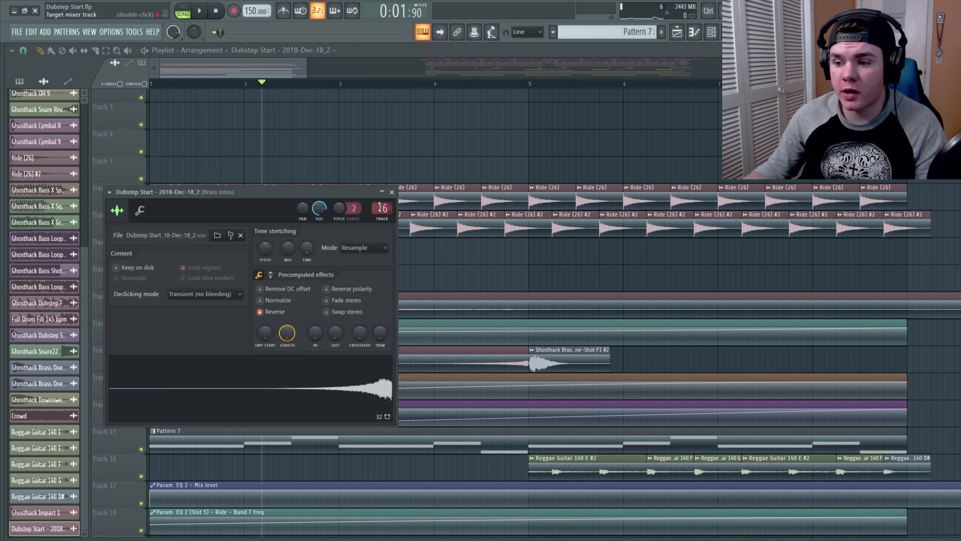
pyautogui.click(392, 192)
pyautogui.press('F9')
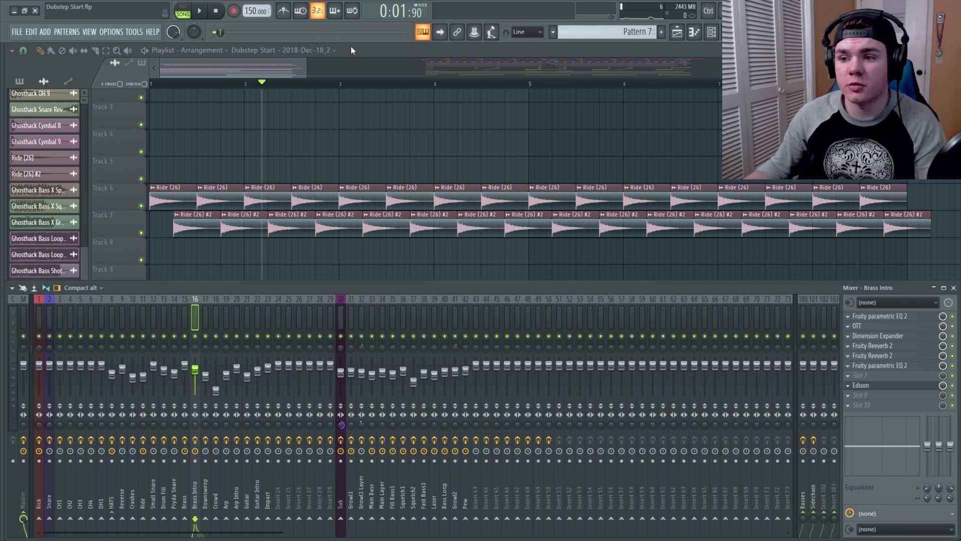
pyautogui.press('F9')
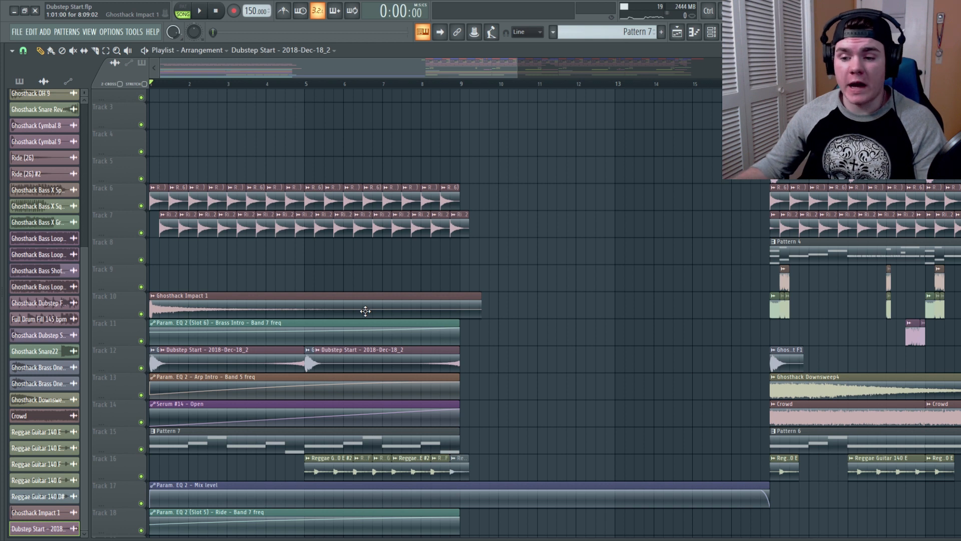
# Step: Add Ghosthack Bass Drop 2 from the SFX folder to track 9 at bar 1 and give it a fade-out
pyautogui.press('space')
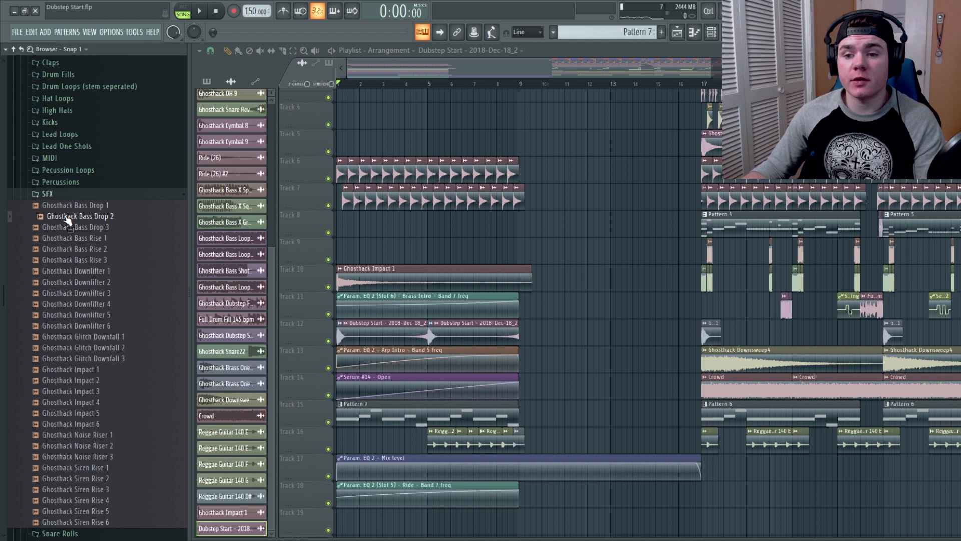
pyautogui.moveTo(67, 220); pyautogui.dragTo(166, 234)
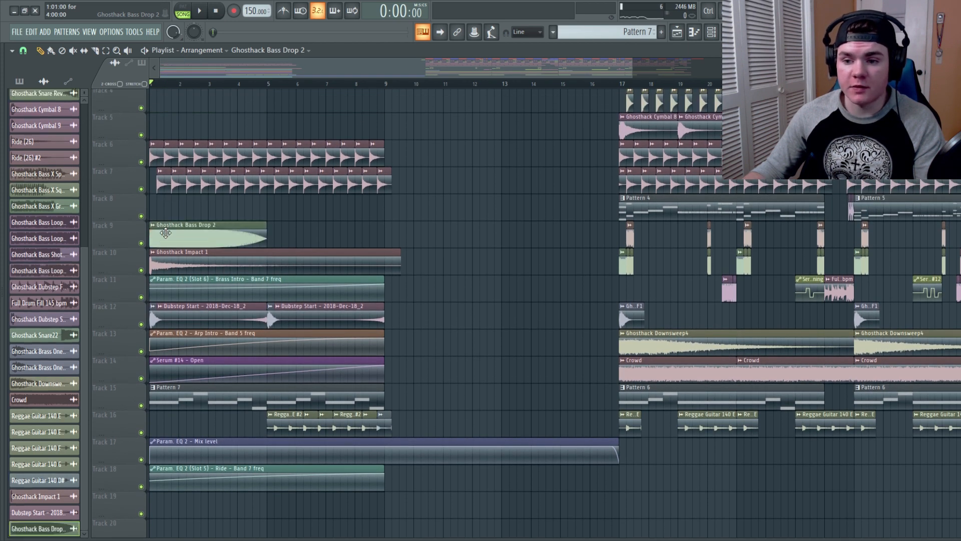
pyautogui.doubleClick(204, 235)
pyautogui.moveTo(240, 239); pyautogui.dragTo(241, 230)
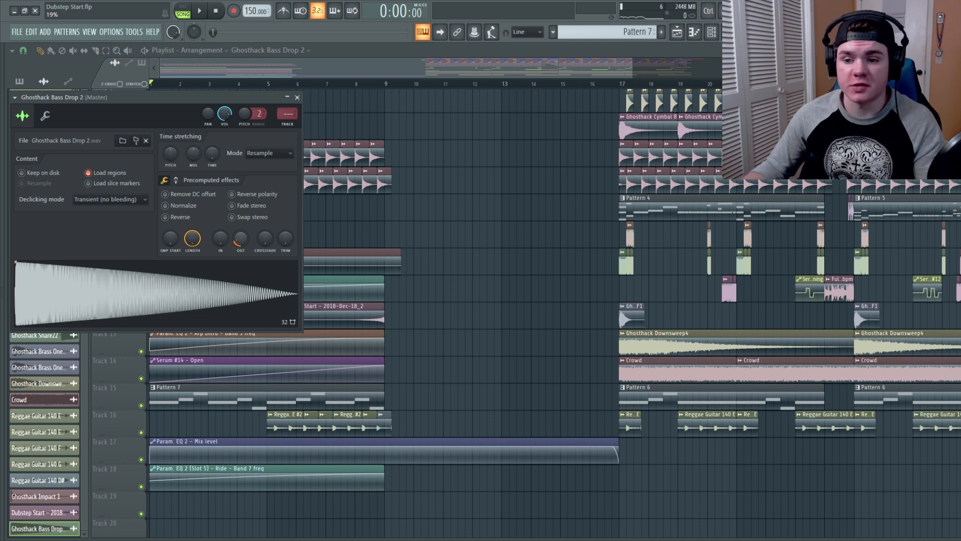
pyautogui.click(297, 98)
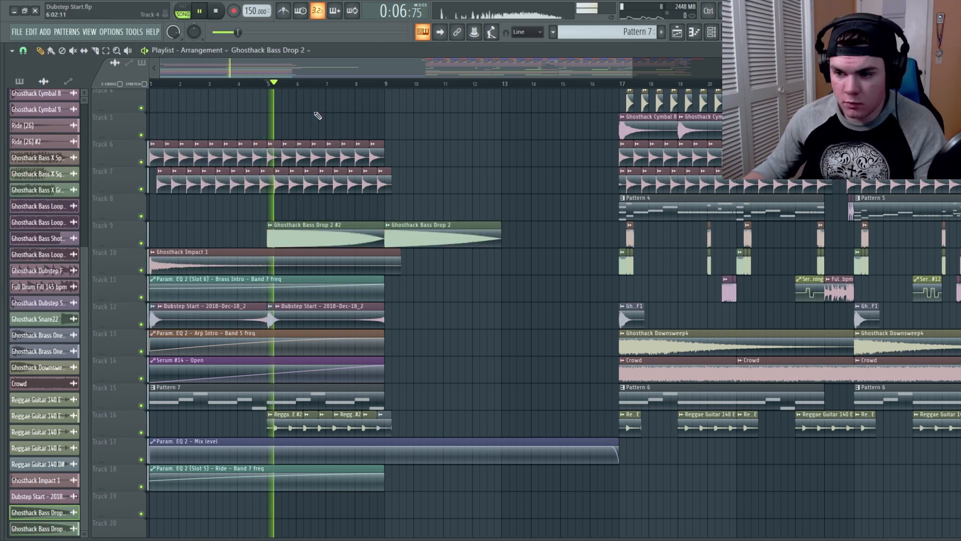
pyautogui.click(352, 126)
pyautogui.rightClick(433, 139)
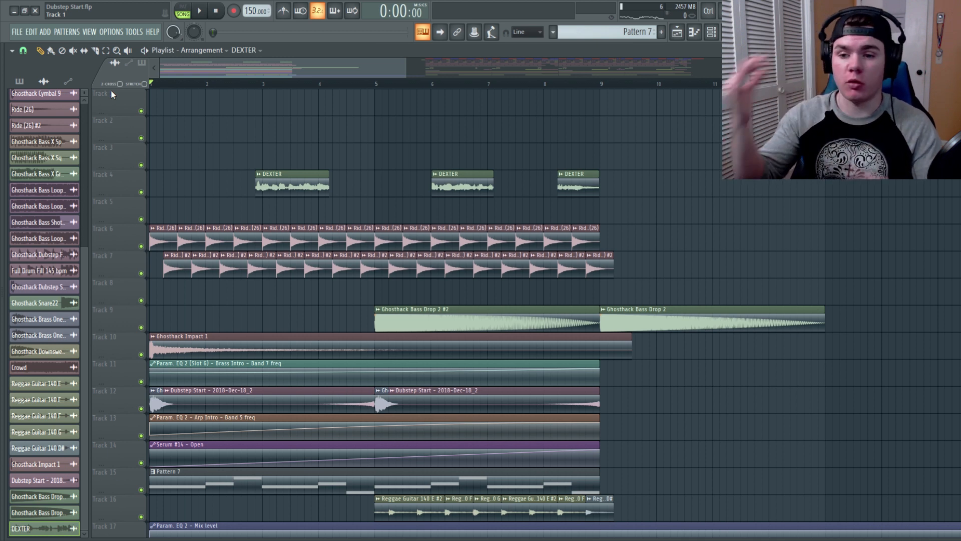
pyautogui.moveTo(405, 69); pyautogui.dragTo(523, 69)
pyautogui.scroll(-3, 589, 176)
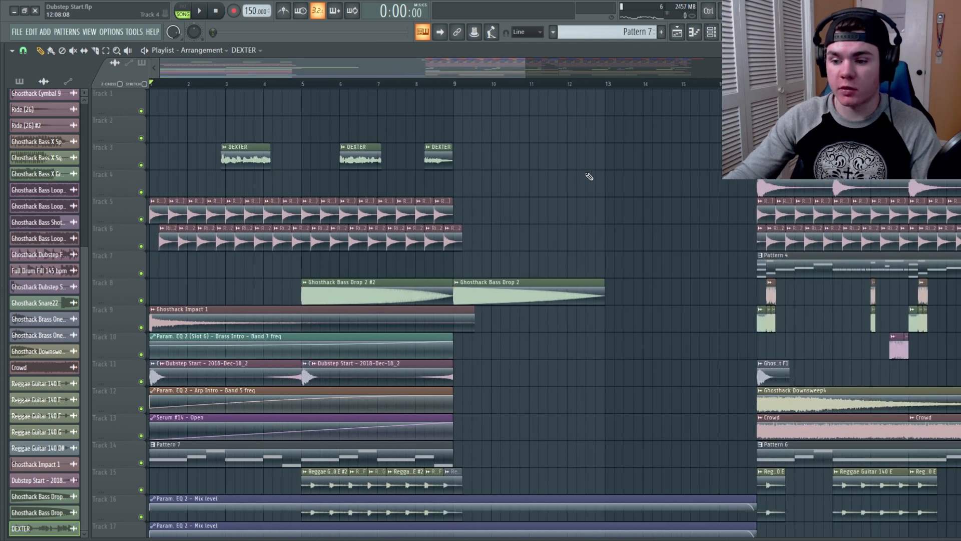
pyautogui.scroll(3, 589, 176)
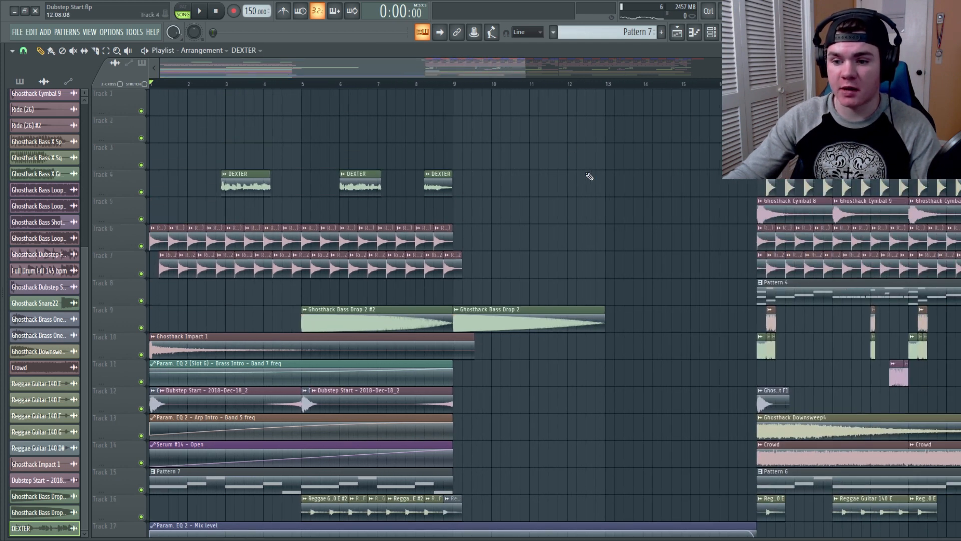
# Step: Play back from bar 3 and solo the DEXTER vocal clips on track 4
pyautogui.click(217, 83)
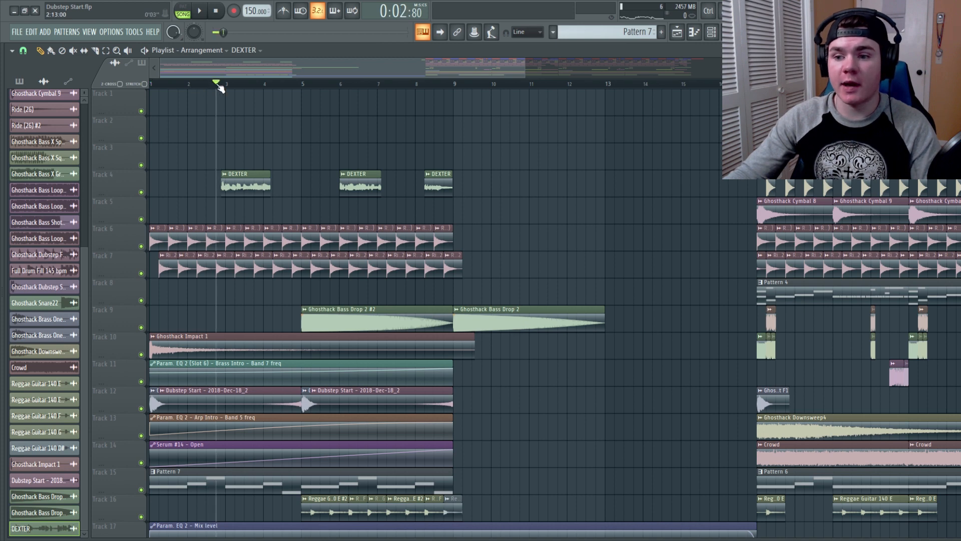
pyautogui.rightClick(141, 192)
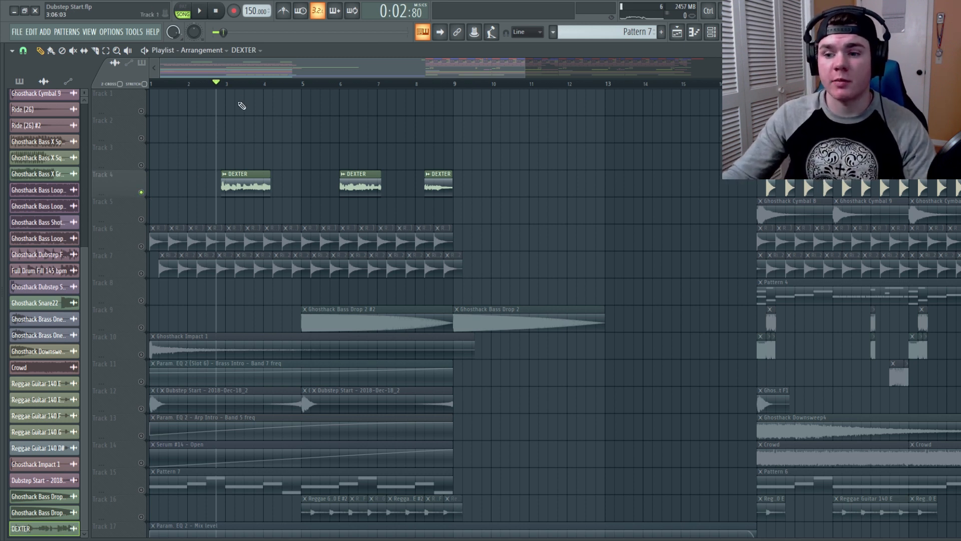
# Step: Play back the vocal chops from around bar 7, then unsolo track 4
pyautogui.press('space')
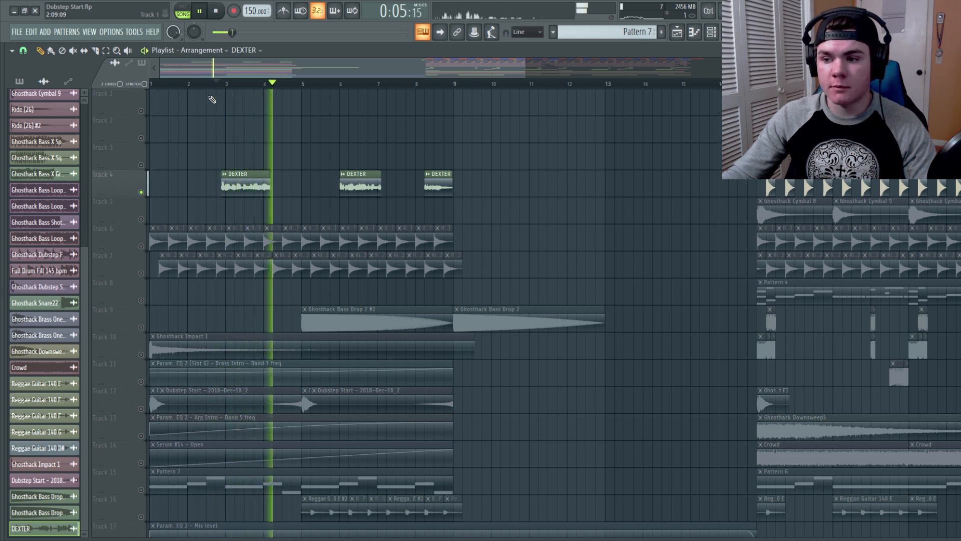
pyautogui.click(336, 84)
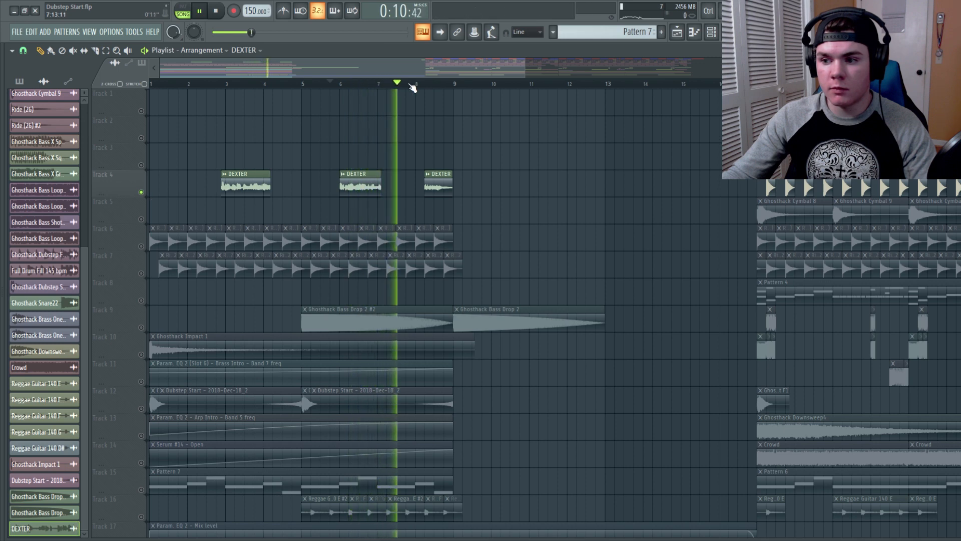
pyautogui.press('space')
pyautogui.rightClick(143, 191)
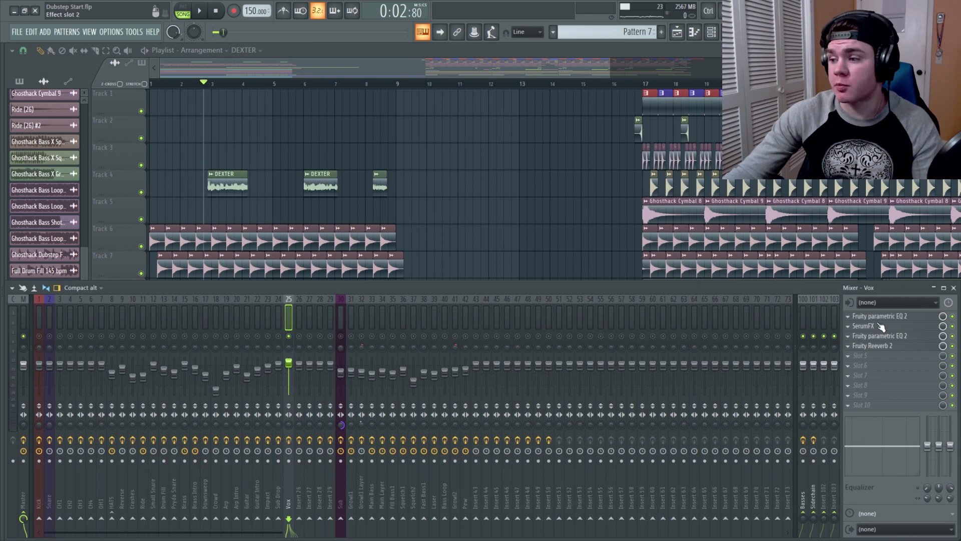
# Step: Inspect the Vox mixer track's effect slots, opening SerumFX and Fruity Reeverb 2 before closing the reverb
pyautogui.click(879, 316)
pyautogui.click(879, 316)
pyautogui.click(879, 336)
pyautogui.click(880, 336)
pyautogui.click(879, 326)
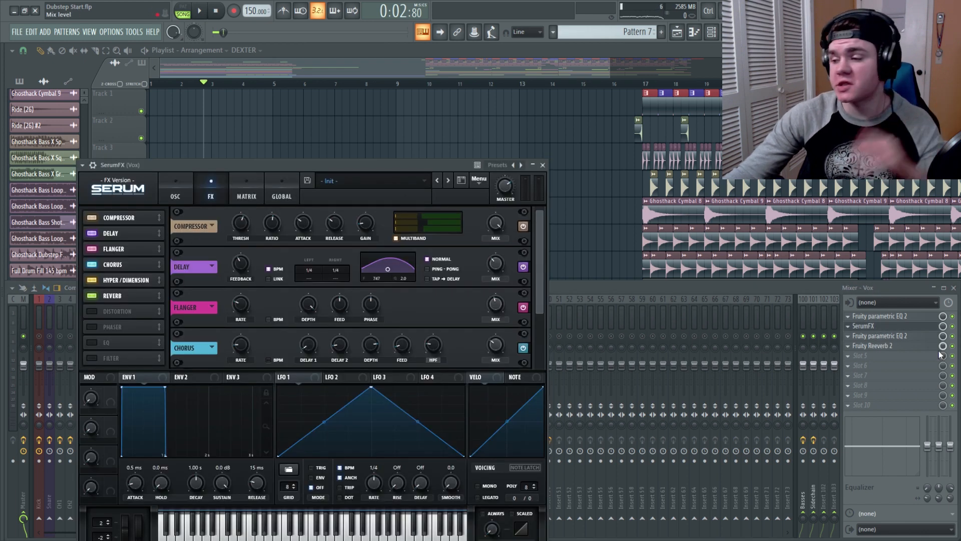
pyautogui.click(892, 326)
pyautogui.click(893, 345)
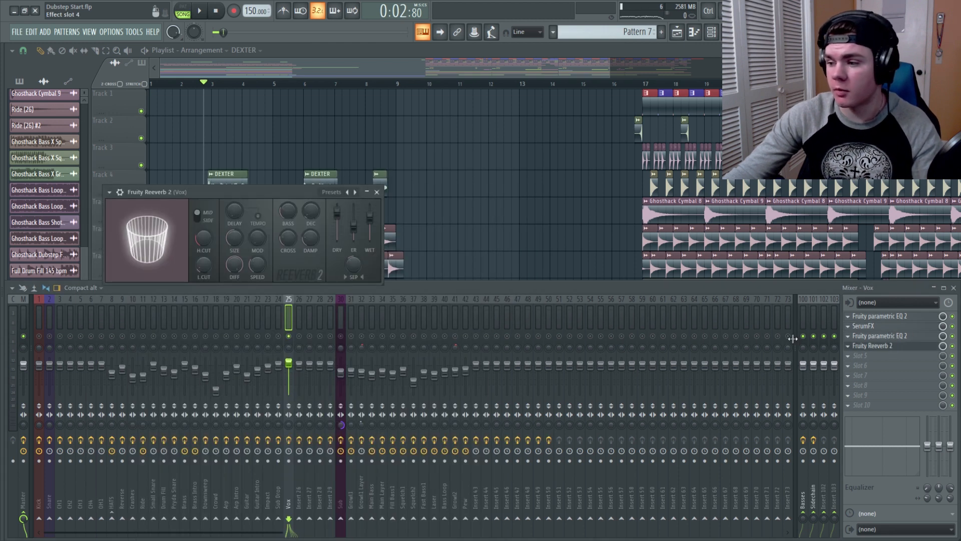
pyautogui.click(376, 192)
# Step: Play the intro with the mixer hidden, jumping playback to just before bar 9
pyautogui.press('space')
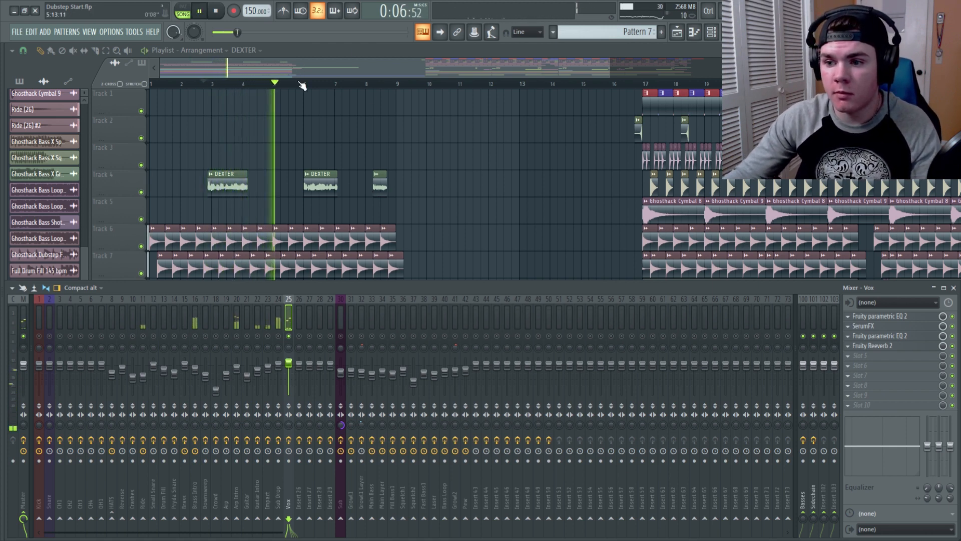
pyautogui.press('F9')
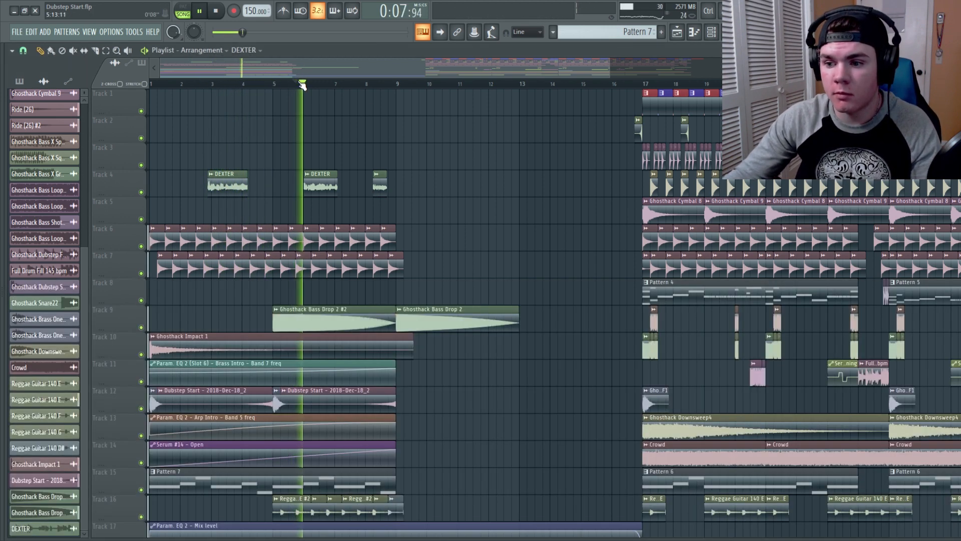
pyautogui.click(368, 85)
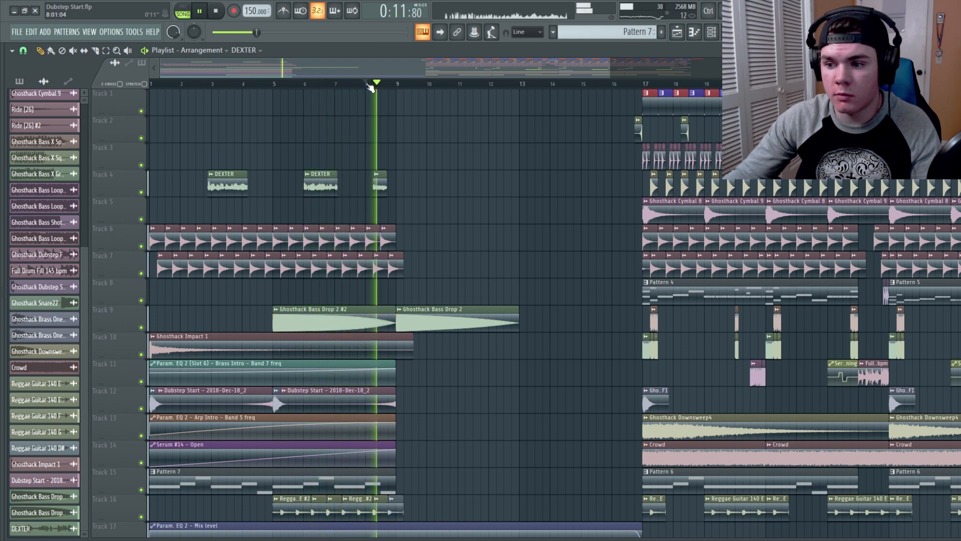
pyautogui.press('space')
# Step: Return to bar 1 and play the whole intro from the start
pyautogui.click(157, 85)
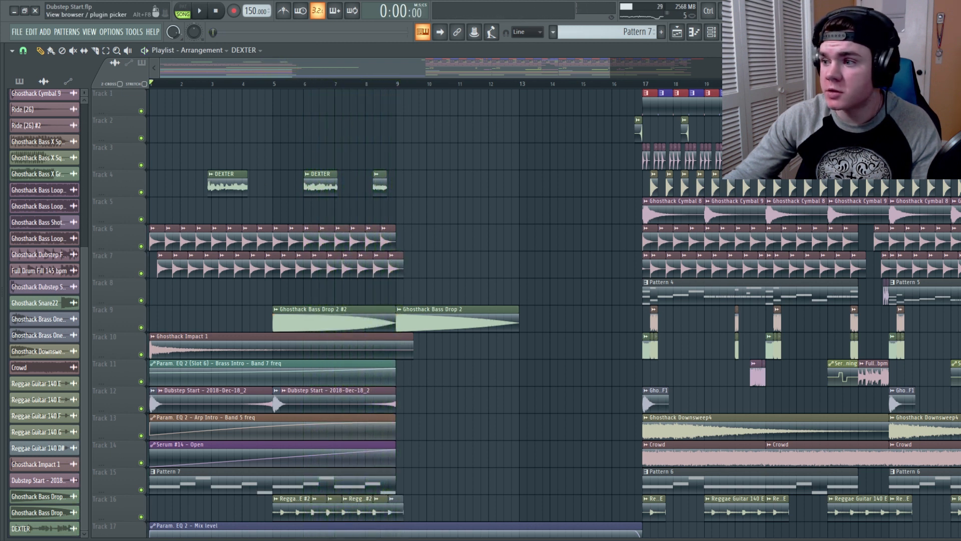
pyautogui.press('F9')
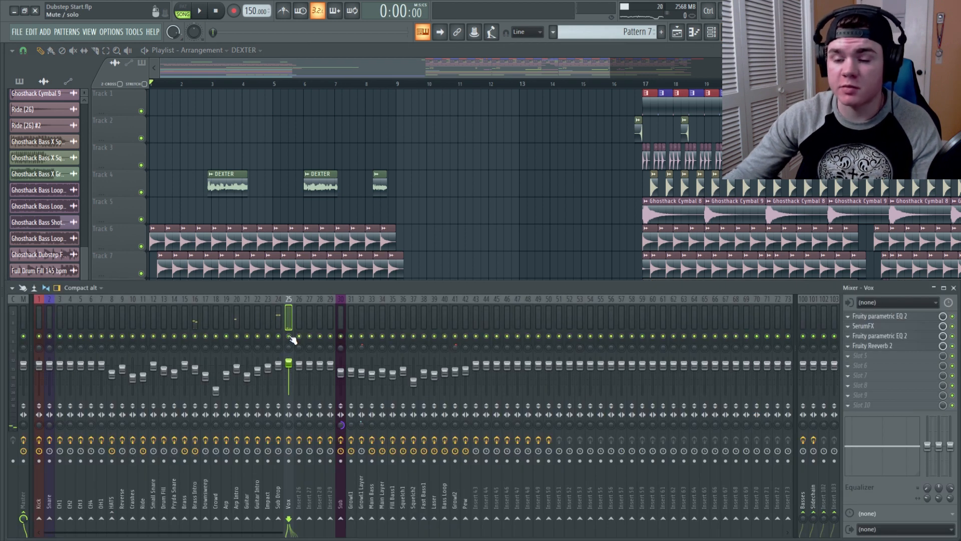
pyautogui.press('F9')
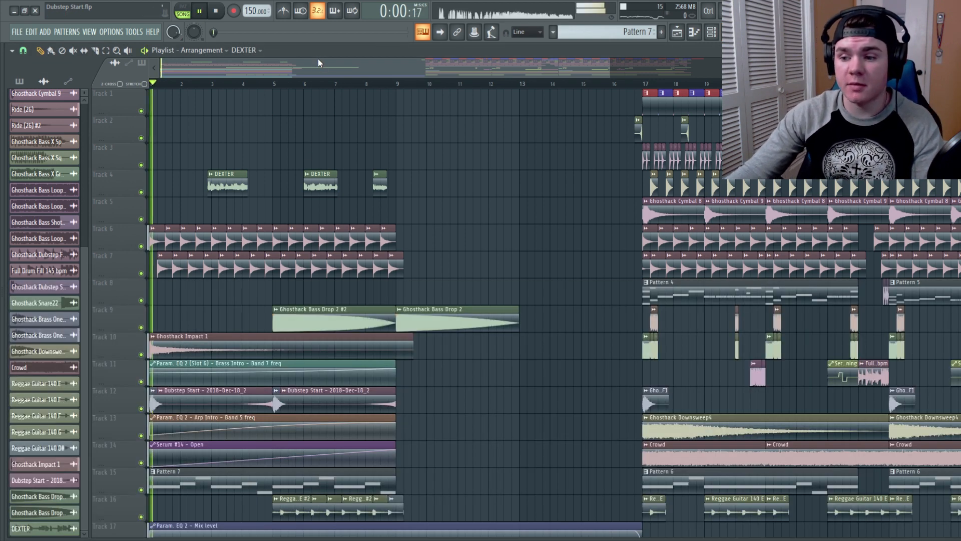
pyautogui.press('space')
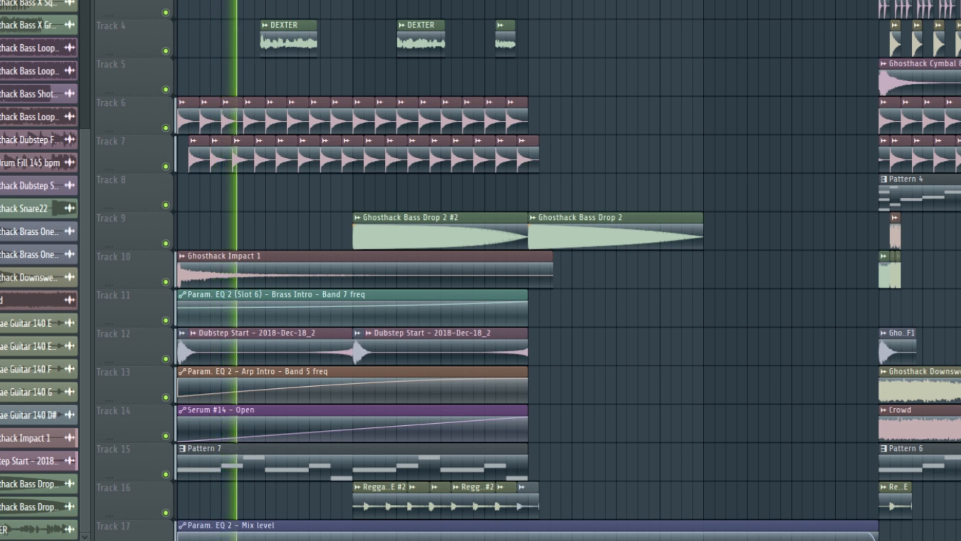